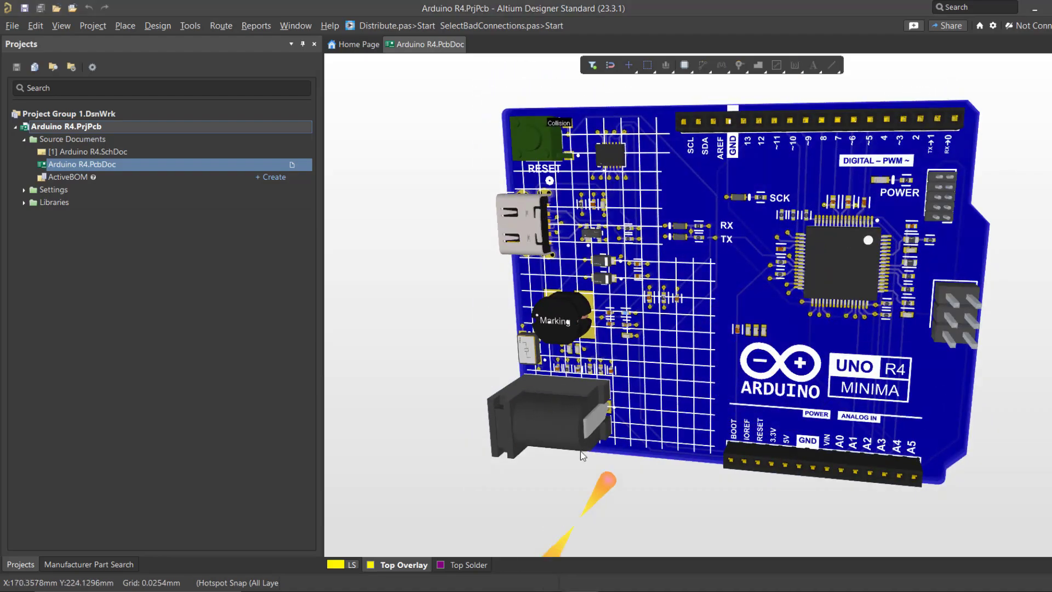
Inspect the Arduino R4 board in the 3D view from several angles
key(0)
shift+right_drag(827, 410, 783, 377)
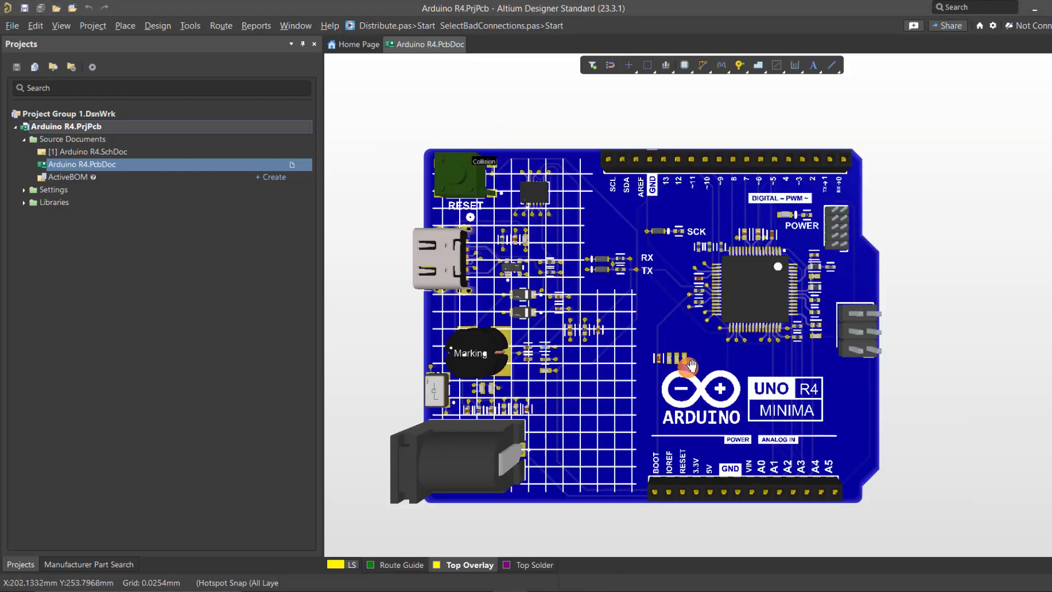
mouse_move(839, 403)
shift+right_down()
mouse_move(938, 392)
mouse_move(850, 393)
shift+right_up()
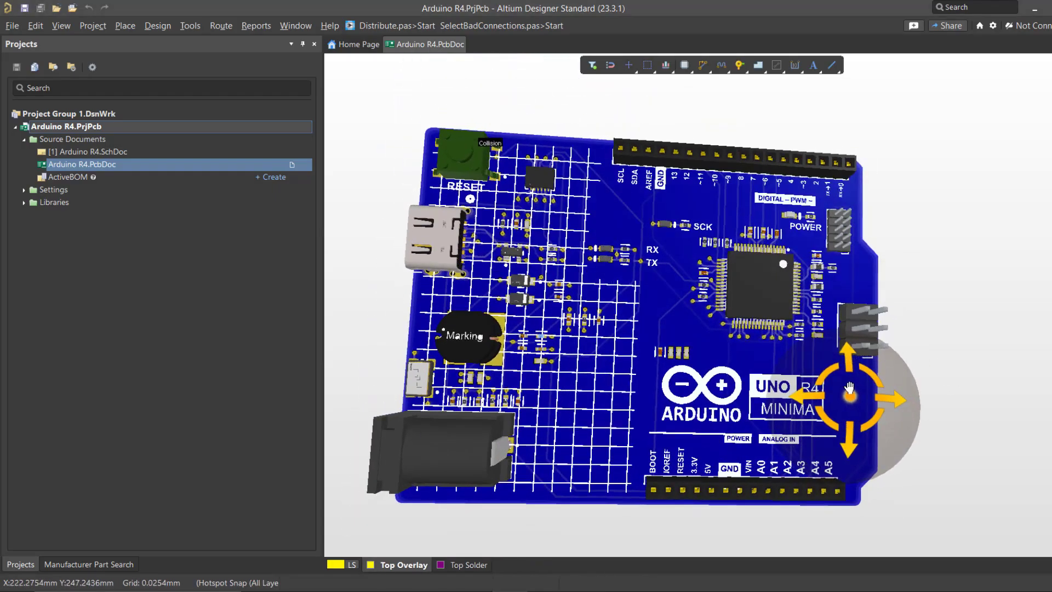
right_drag(755, 388, 844, 363)
shift+right_drag(778, 355, 734, 411)
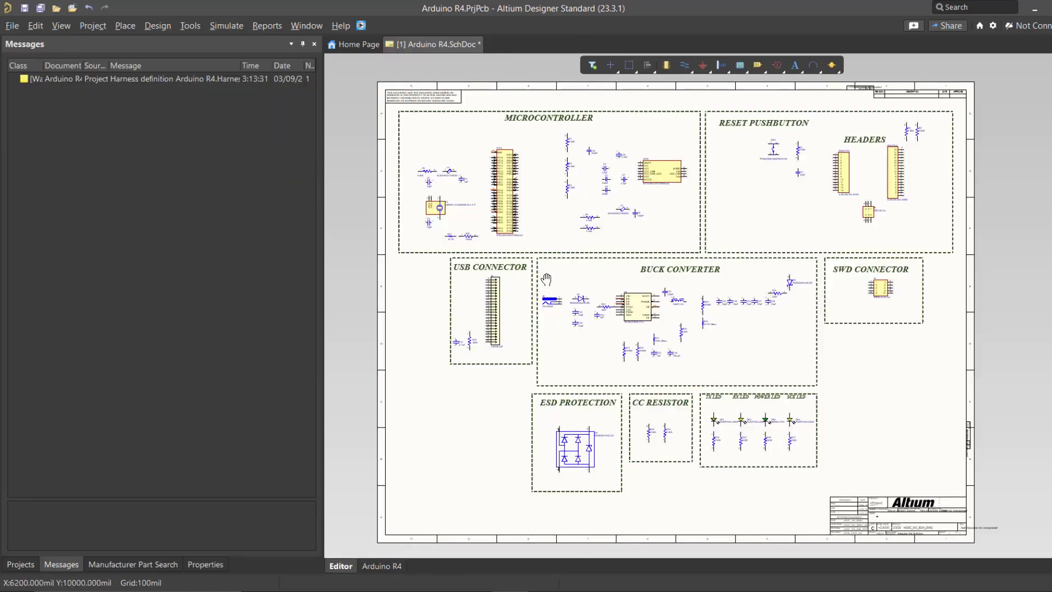
Limit the schematic selection filter to components and select resistor R4 in the microcontroller section
ctrl+scroll(544, 241, up, 5)
right_drag(537, 227, 830, 422)
ctrl+scroll(538, 228, up, 5)
right_drag(393, 200, 470, 226)
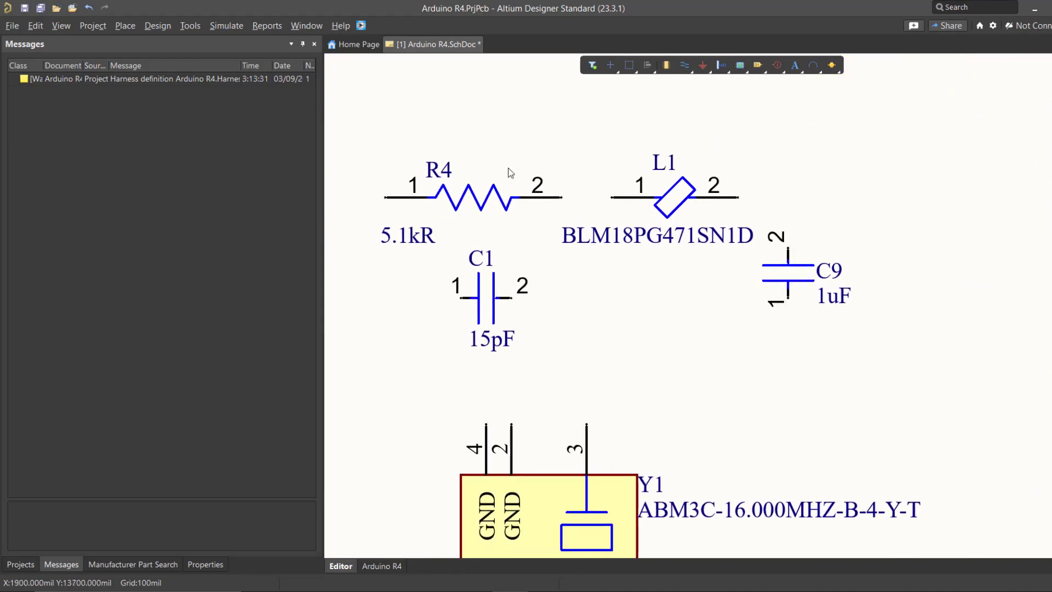
click(592, 66)
click(600, 109)
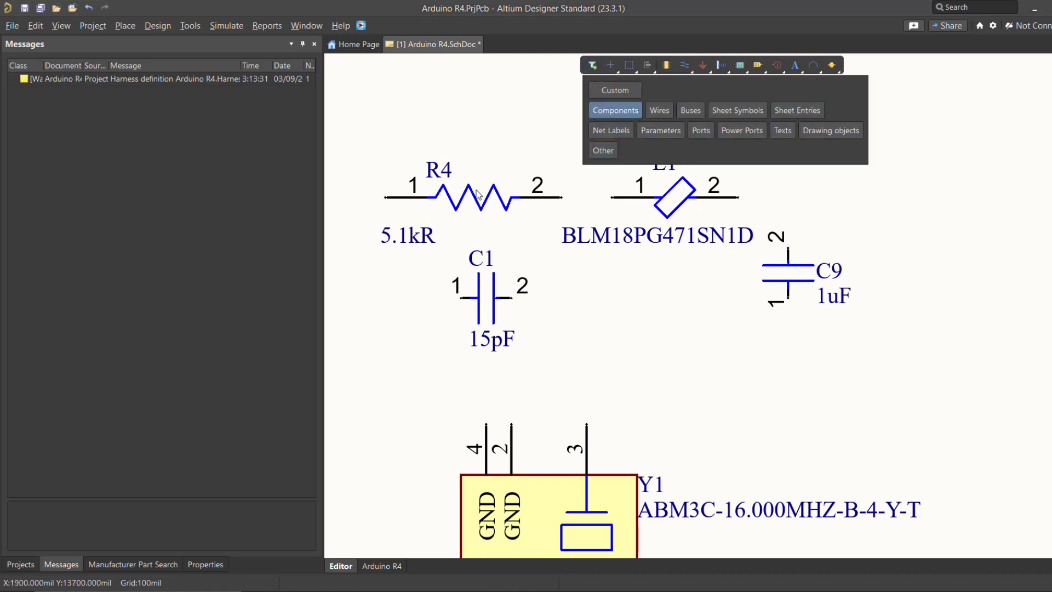
click(476, 190)
Look over the unconnected components in the microcontroller section of the schematic
right_drag(424, 231, 449, 261)
ctrl+scroll(449, 259, down, 7)
right_drag(541, 325, 504, 274)
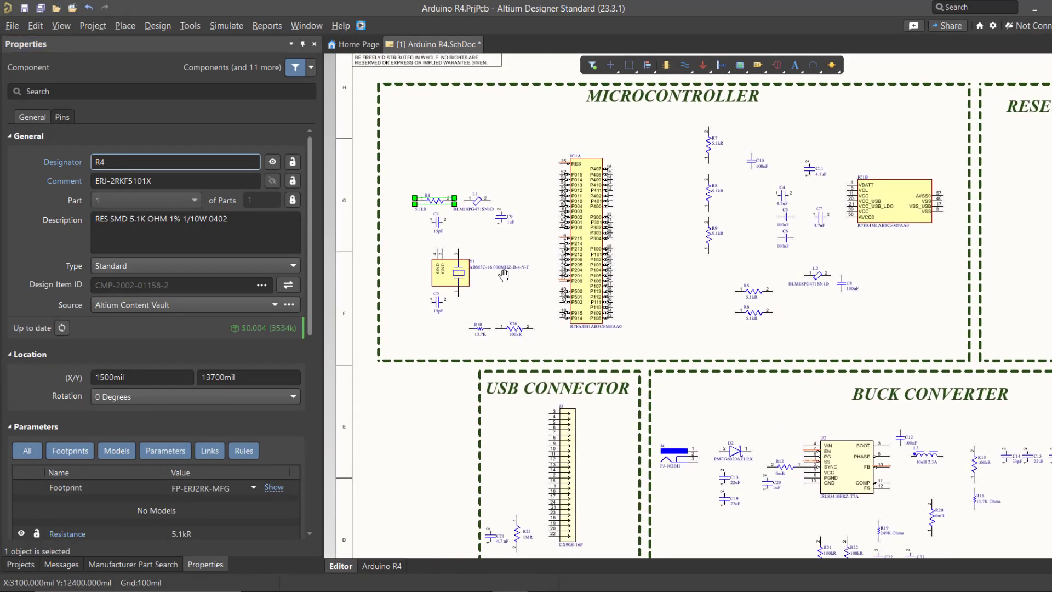
right_drag(652, 211, 690, 217)
middle_drag(532, 210, 496, 182)
right_drag(495, 182, 625, 230)
middle_drag(625, 231, 622, 218)
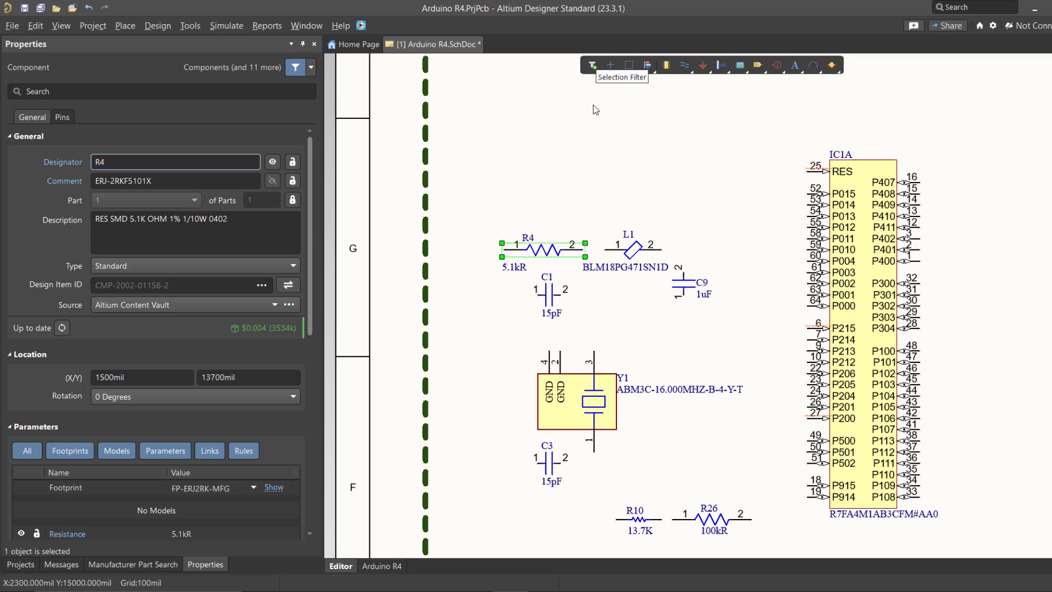
Deselect R4 and draw a wire from pin 2 of resistor R4 to pin 1 of L1
ctrl+scroll(623, 228, up, 2)
click(606, 211)
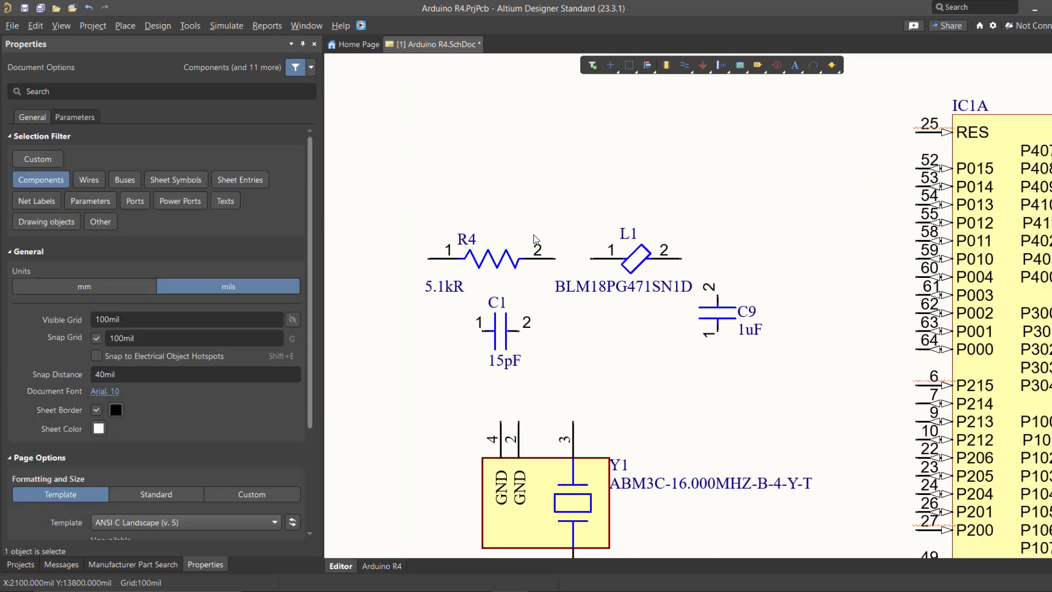
right_drag(535, 242, 532, 253)
key(p)
key(w)
ctrl+scroll(550, 274, up, 1)
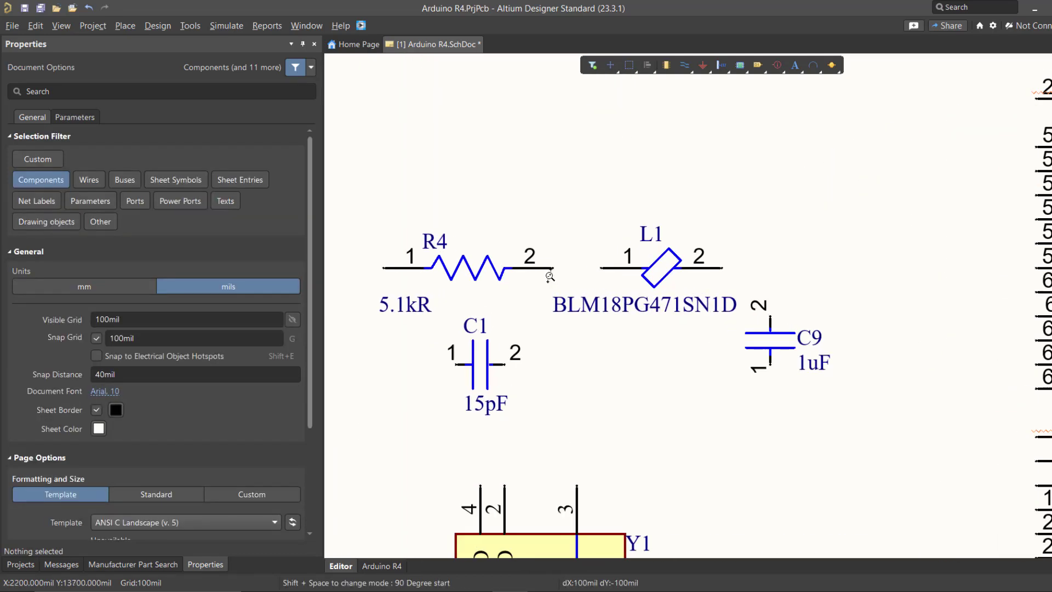
click(601, 268)
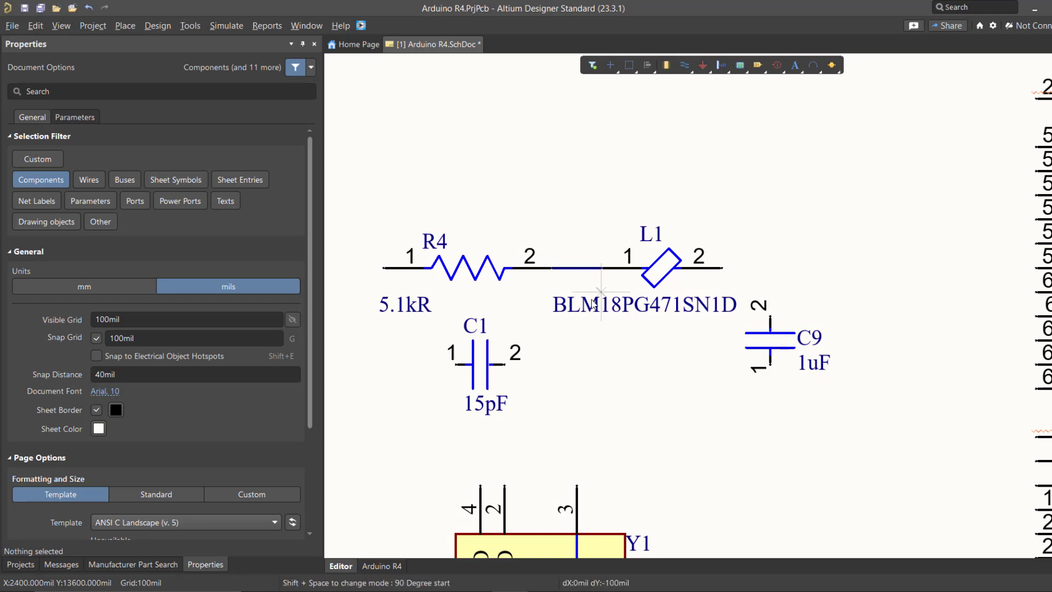
key(Escape)
right_drag(553, 305, 589, 307)
ctrl+scroll(626, 295, up, 1)
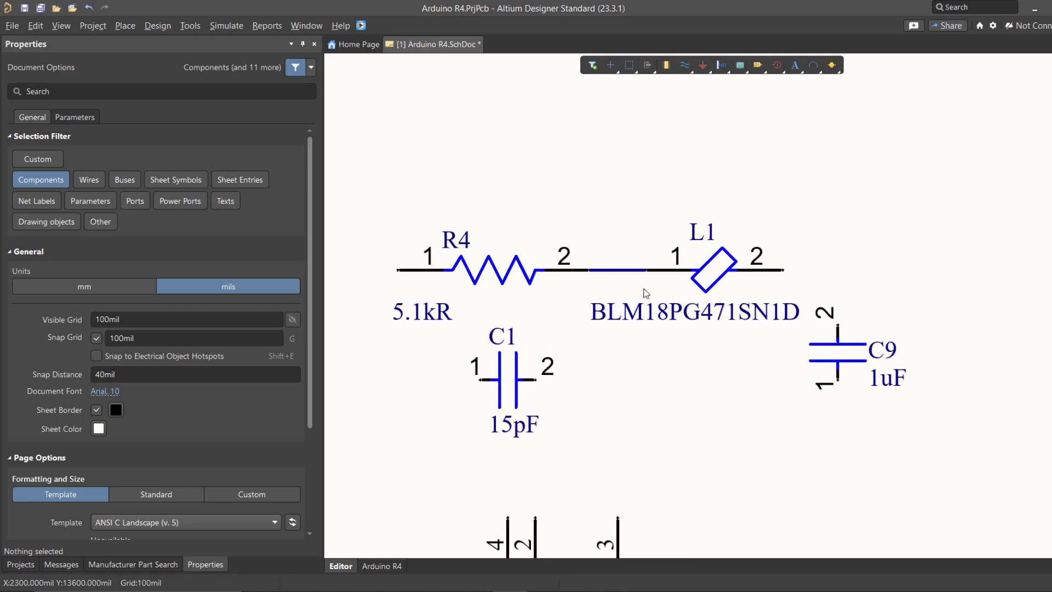
Draw a wire with a right-angle corner from pin 2 of L1 down to pin 2 of capacitor C9
right_drag(782, 290, 748, 263)
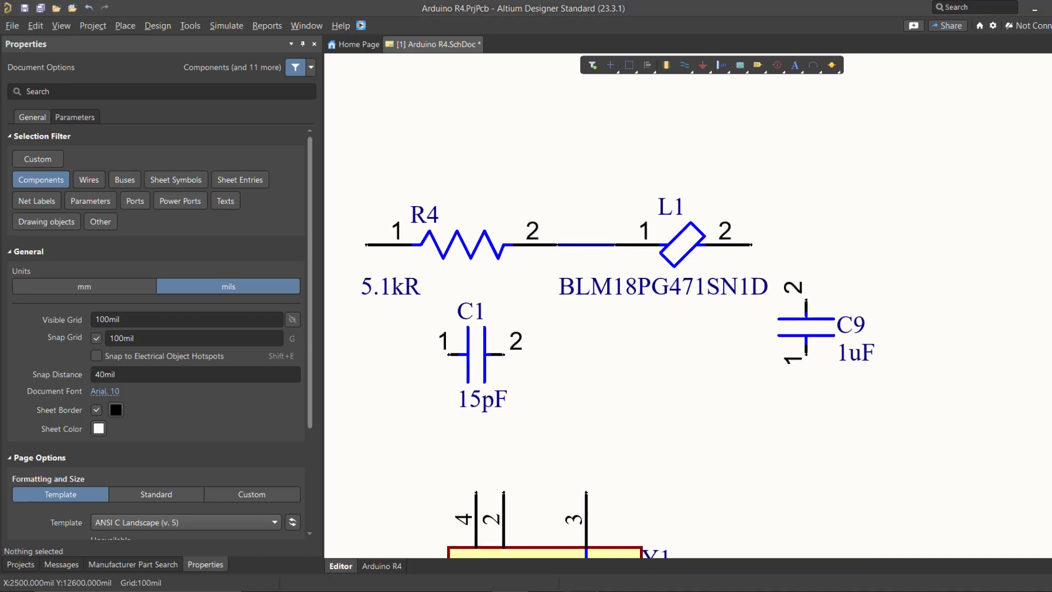
right_drag(468, 280, 496, 309)
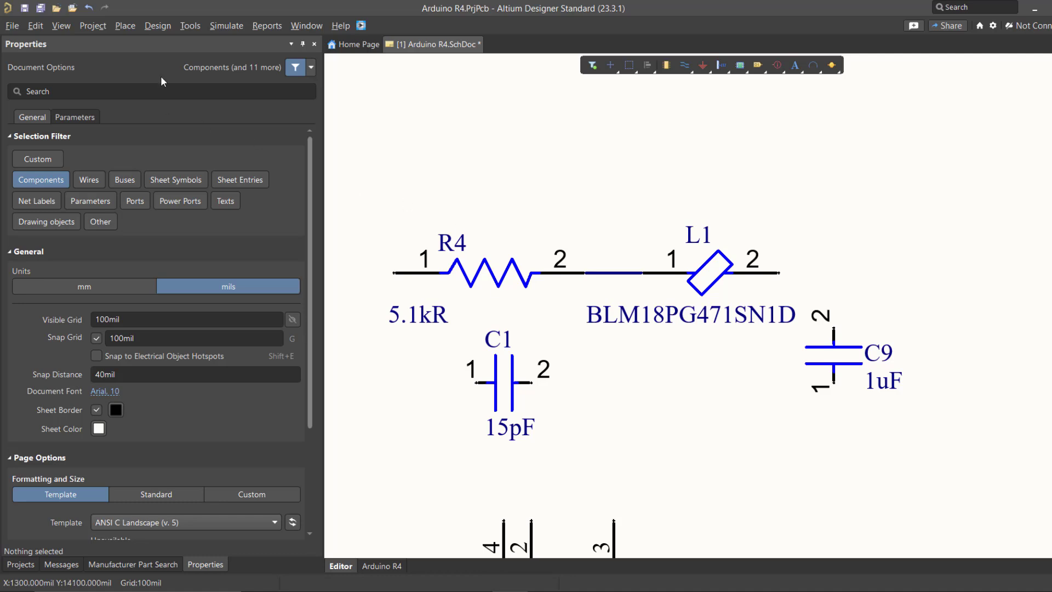
click(130, 25)
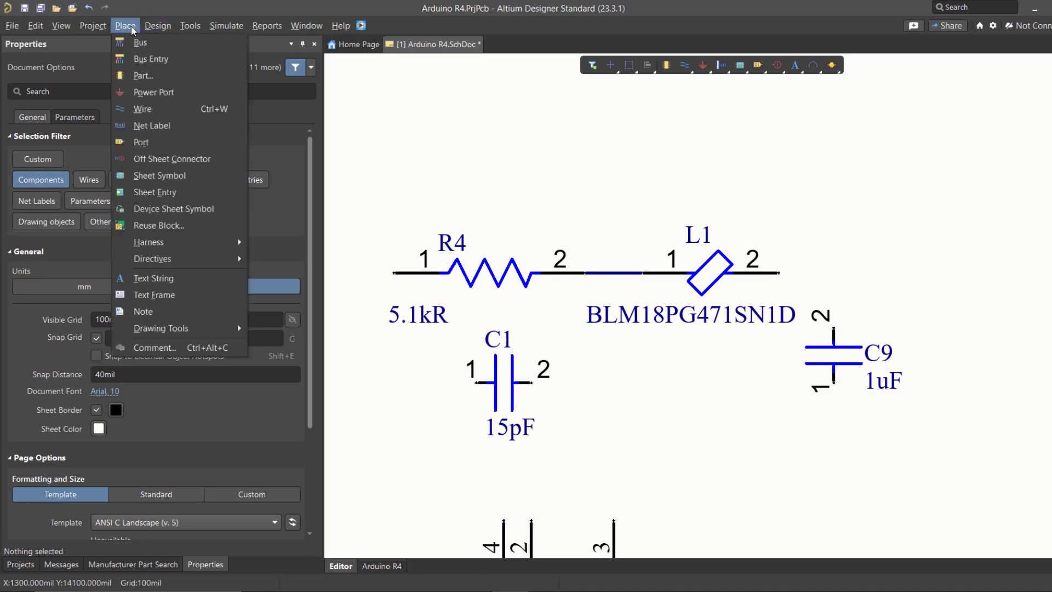
click(157, 110)
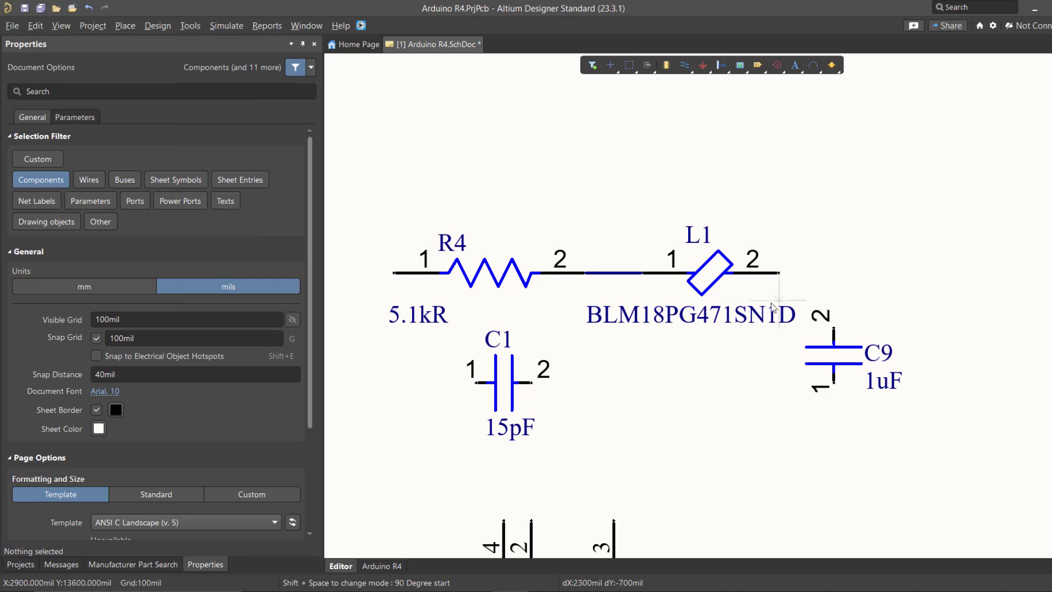
ctrl+scroll(777, 328, up, 2)
click(783, 244)
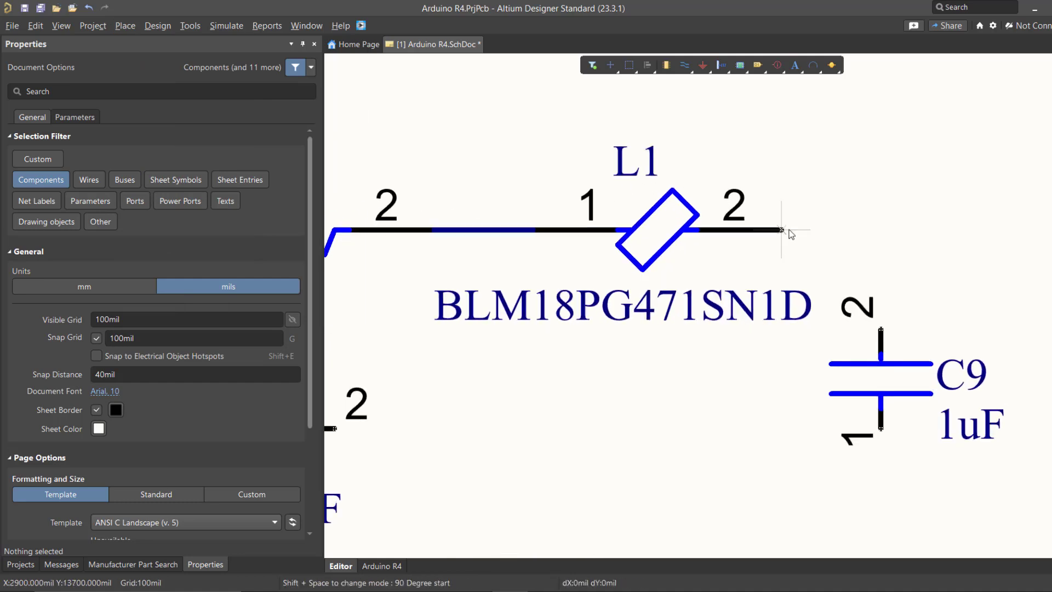
click(867, 237)
click(880, 329)
ctrl+scroll(881, 328, up, 1)
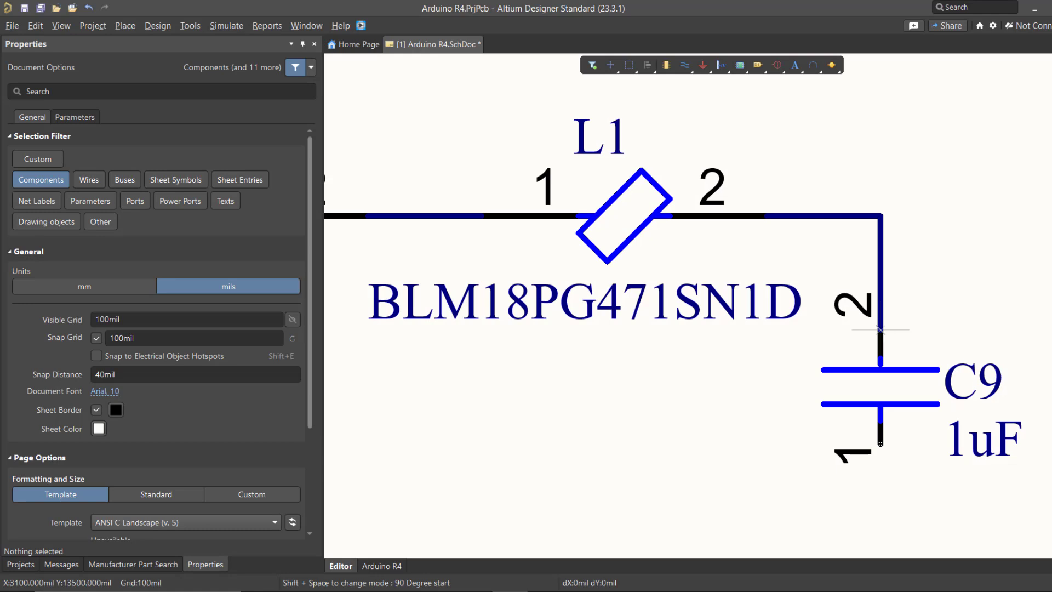
ctrl+scroll(933, 262, down, 2)
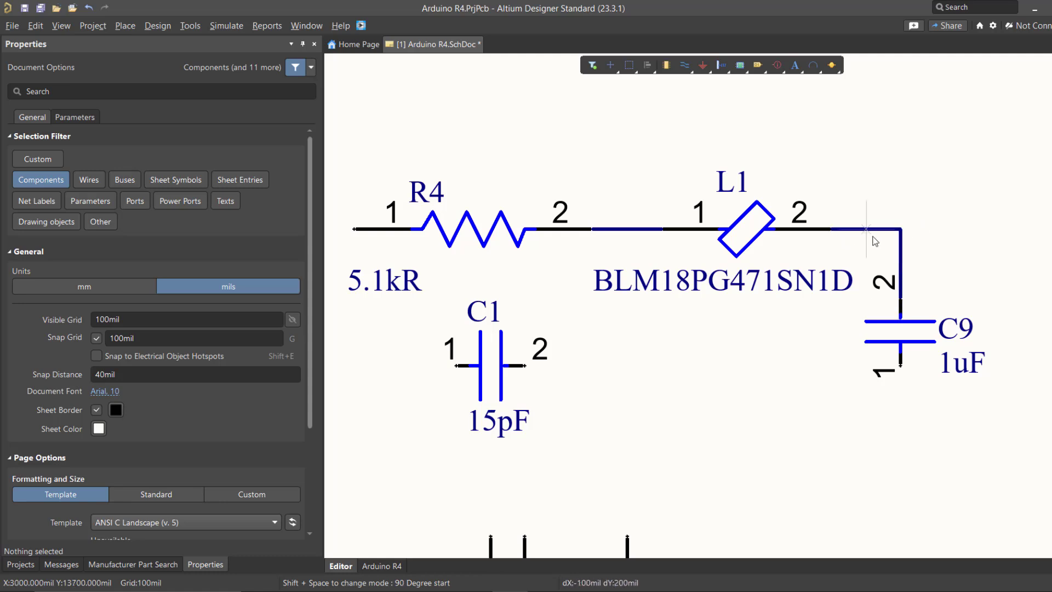
right_click(961, 238)
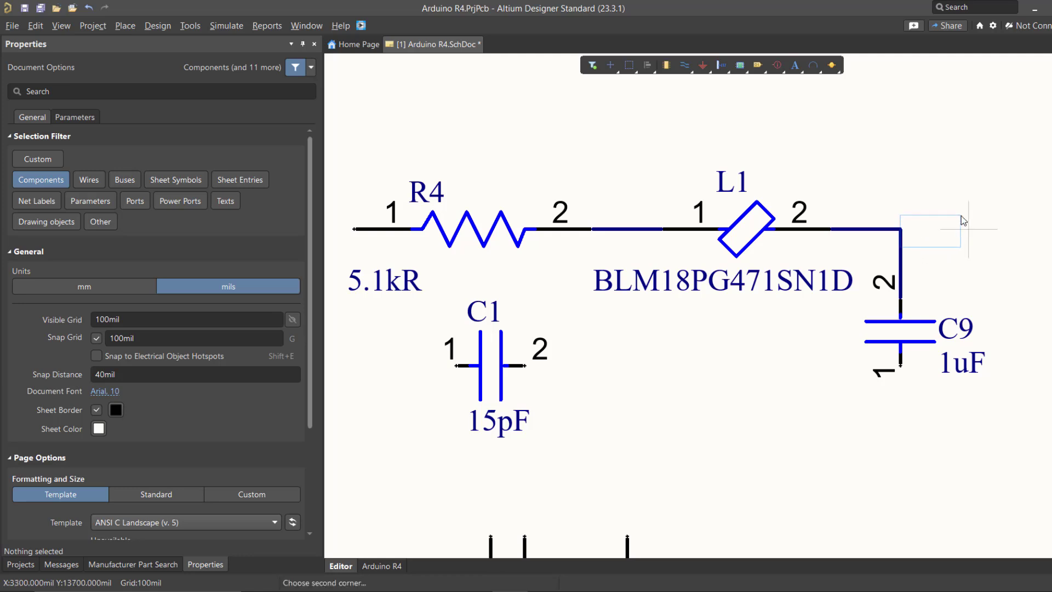
Allow wires in the selection filter and move the vertical wire segment above C9 away from the capacitor
click(592, 66)
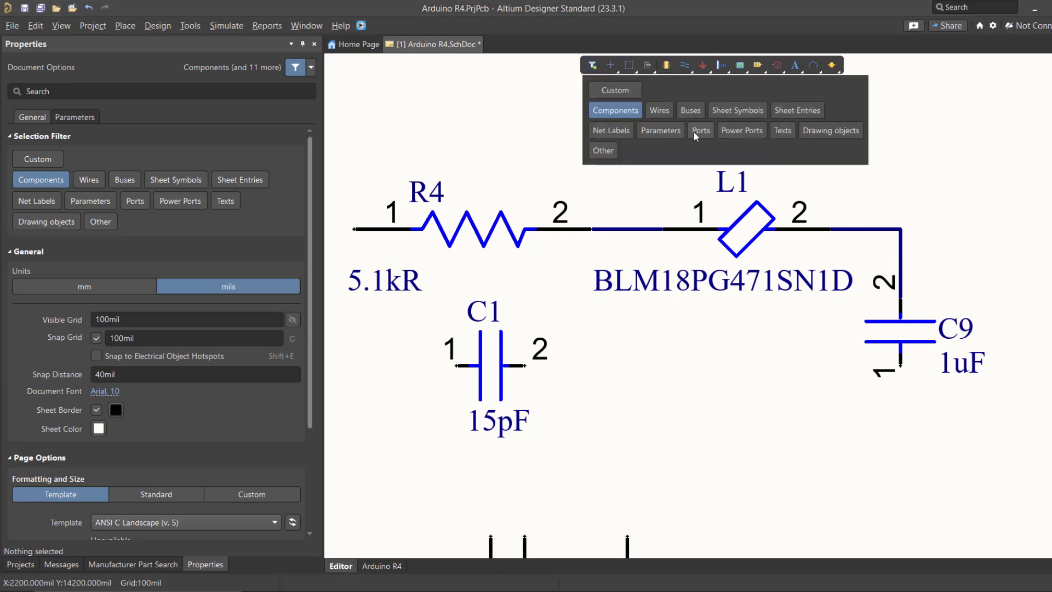
click(669, 114)
drag(901, 262, 1001, 265)
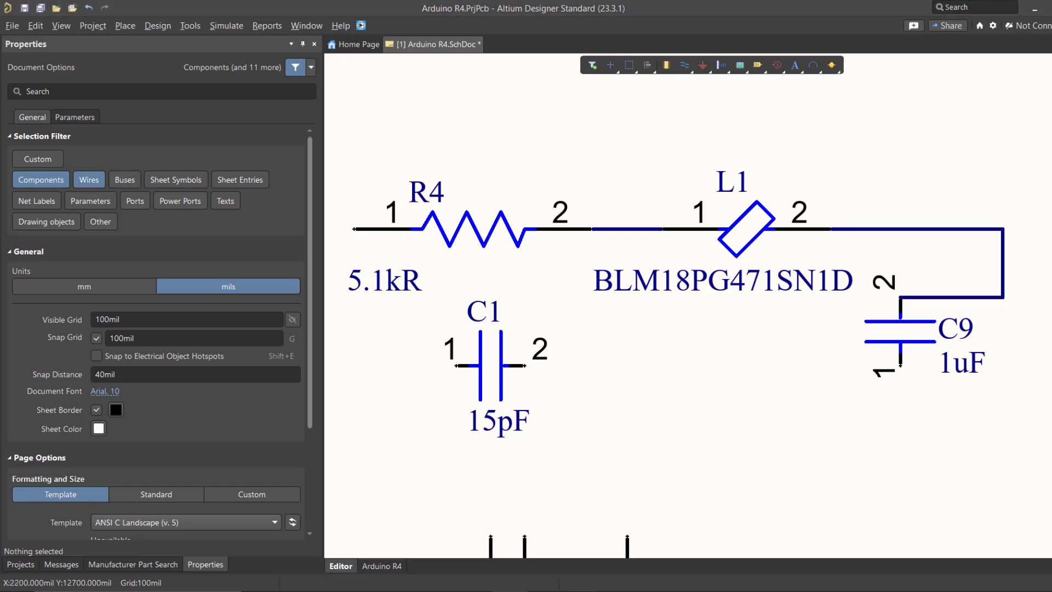
ctrl+scroll(548, 369, up, 3)
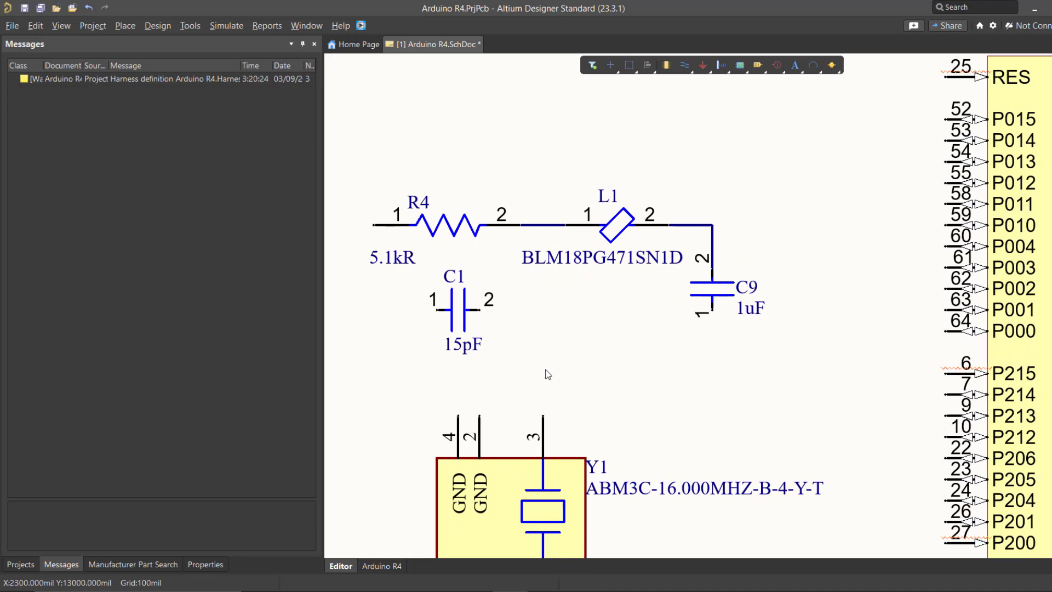
Draw a stepped wire from pin 1 of capacitor C9, below and across to pin 2 of capacitor C1
right_drag(548, 371, 609, 361)
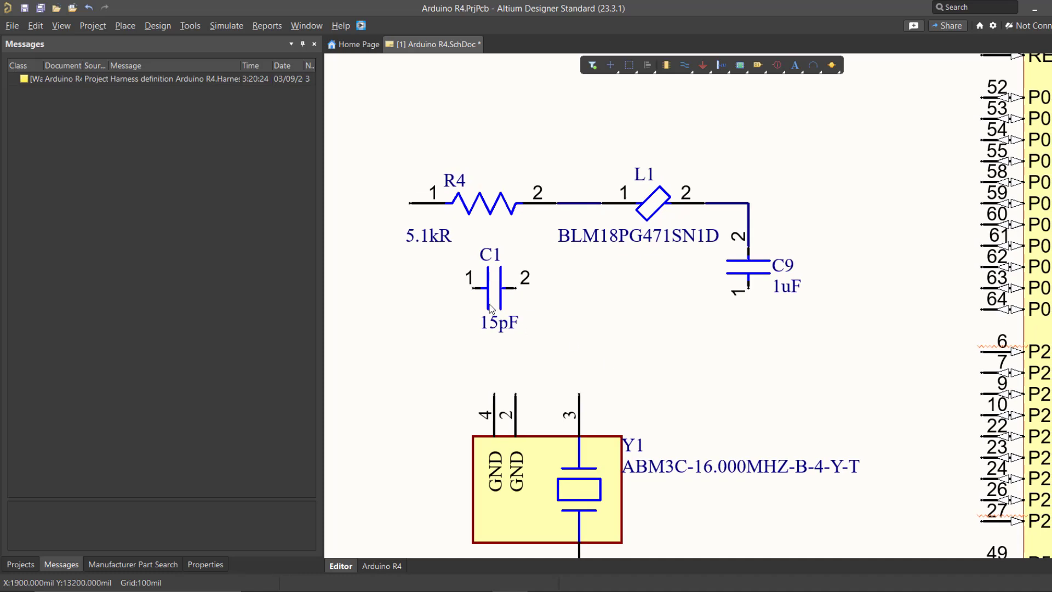
right_drag(609, 340, 603, 329)
key(p)
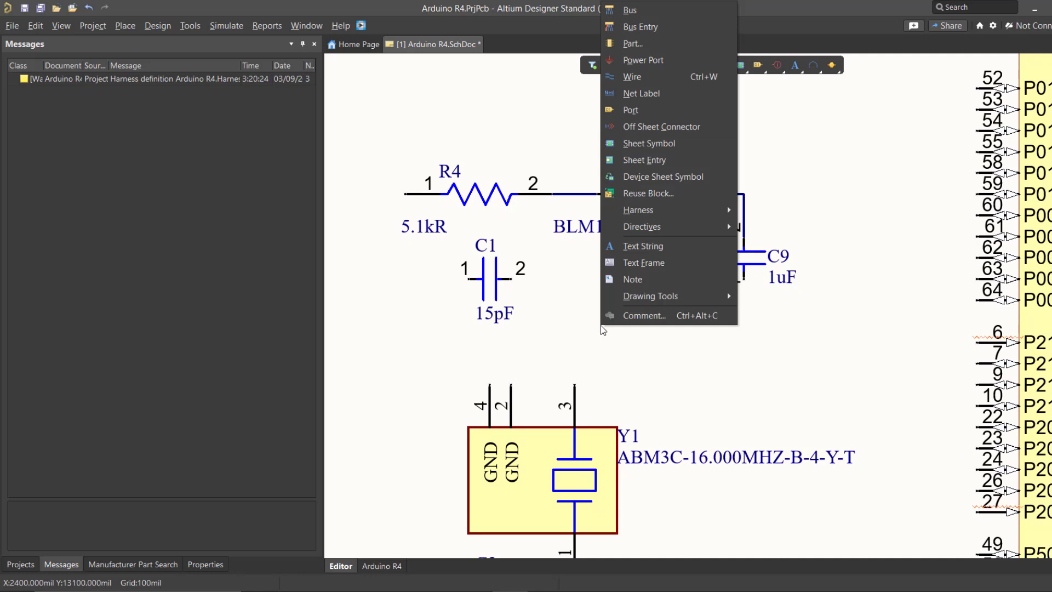
key(w)
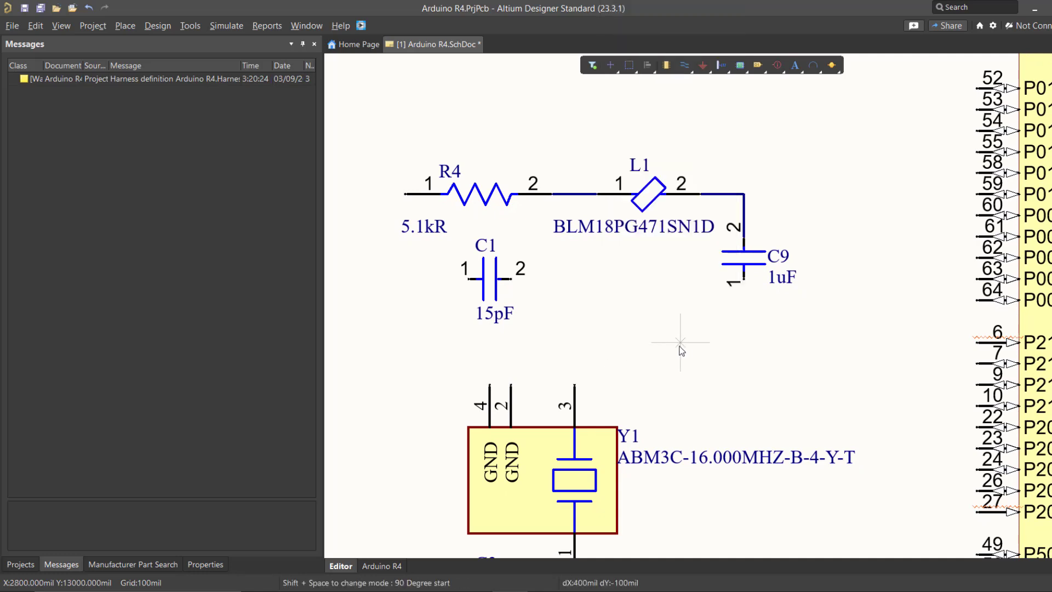
click(743, 280)
click(574, 320)
click(511, 279)
key(Escape)
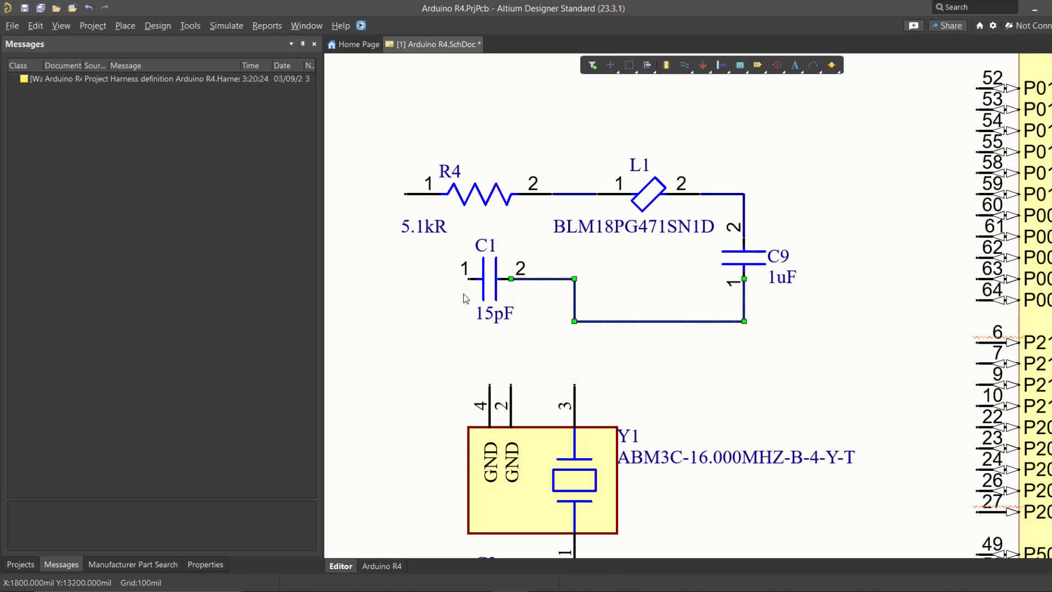
Draw a wire from the corner of the L1–C9 connection to pin 59 (P010) of IC1A
right_drag(470, 298, 543, 312)
ctrl+scroll(543, 312, up, 3)
right_drag(609, 376, 513, 312)
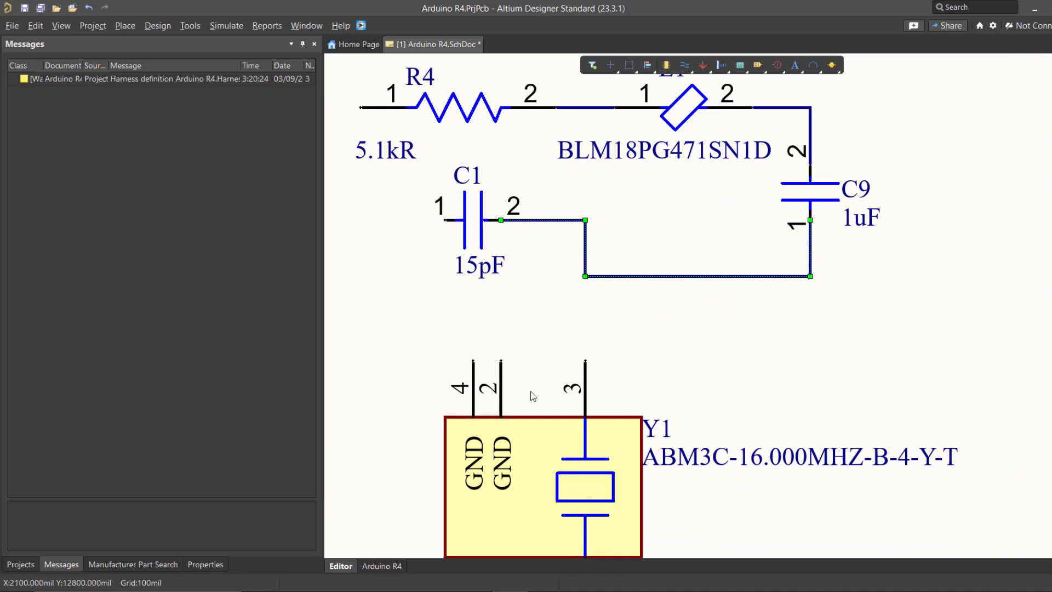
right_drag(729, 274, 624, 321)
key(p)
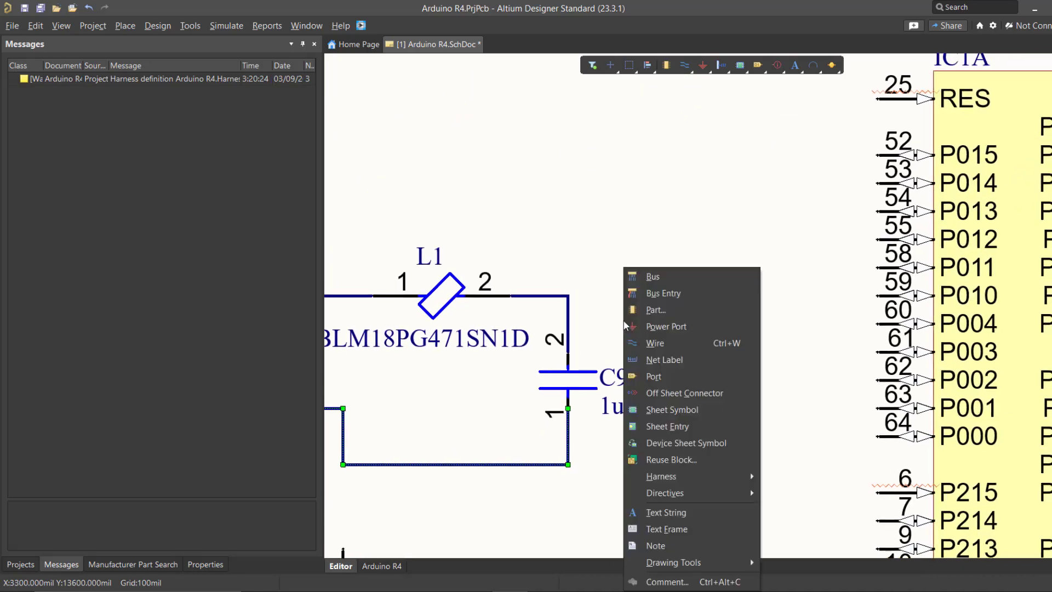
key(w)
click(568, 296)
click(877, 296)
key(Escape)
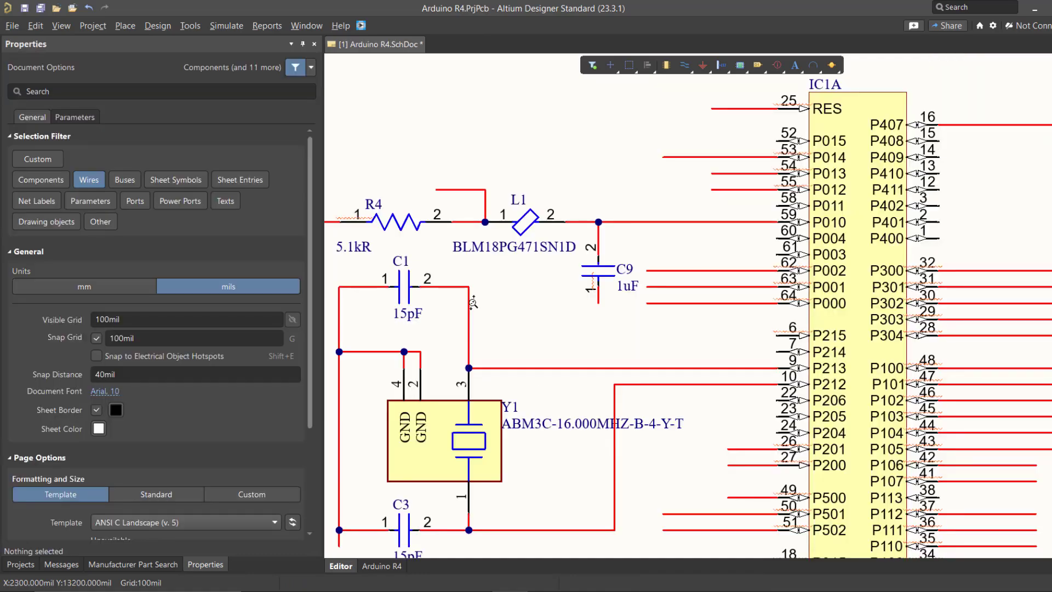
Examine the wiring between capacitors C4 to C7 and the supply pins of IC1B, checking the VCC wire's properties
ctrl+scroll(693, 266, down, 5)
scroll(693, 266, right, 2)
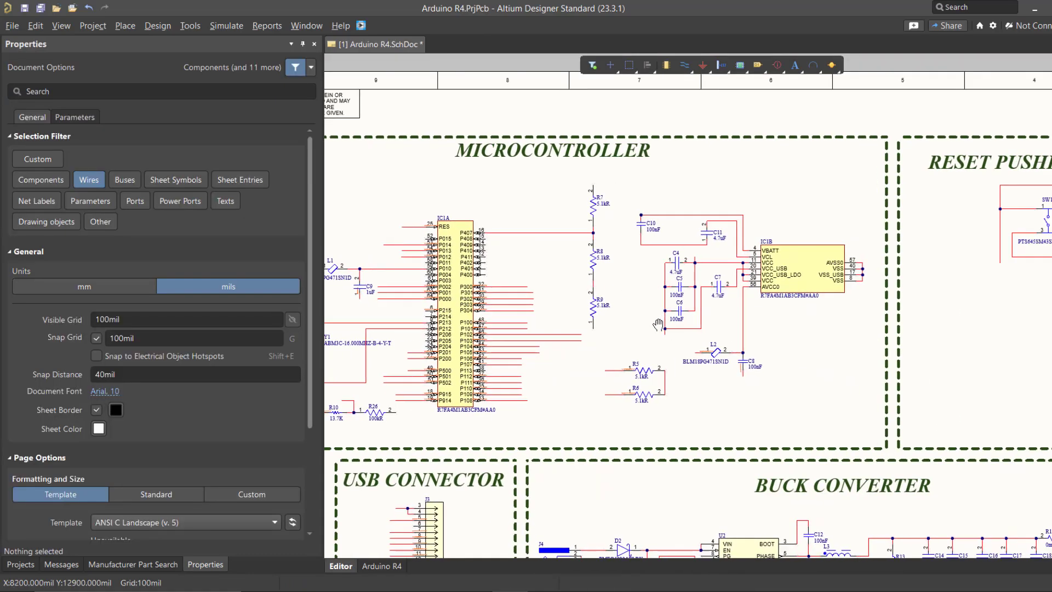
ctrl+scroll(693, 267, up, 5)
click(694, 265)
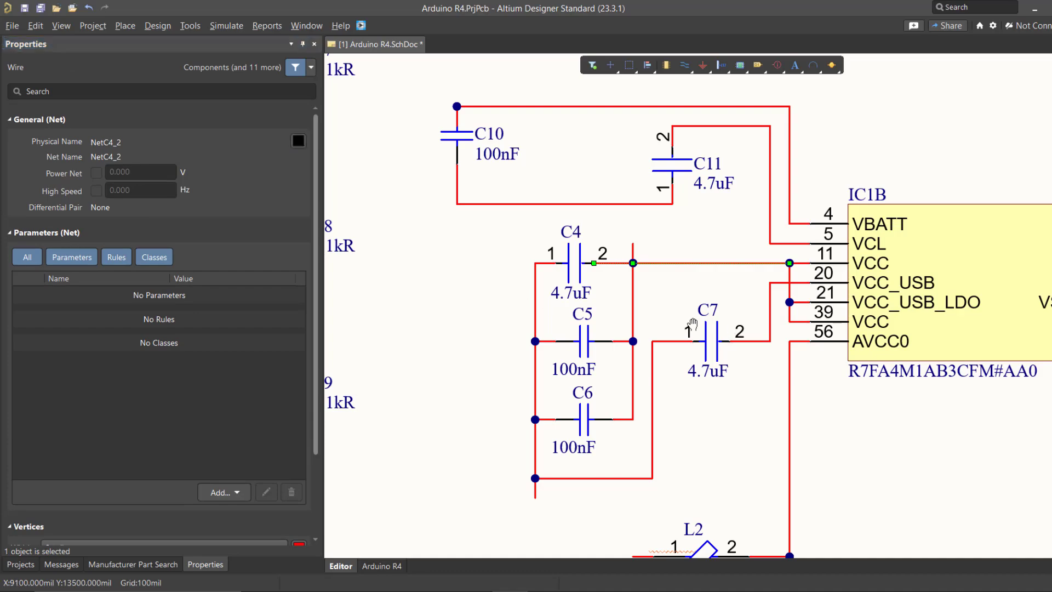
ctrl+scroll(713, 323, down, 4)
click(714, 462)
Examine the wiring in the remaining schematic sections, including the buck converter and ESD protection
right_drag(902, 445, 444, 469)
ctrl+scroll(660, 346, up, 4)
ctrl+scroll(659, 347, down, 9)
right_drag(542, 453, 675, 307)
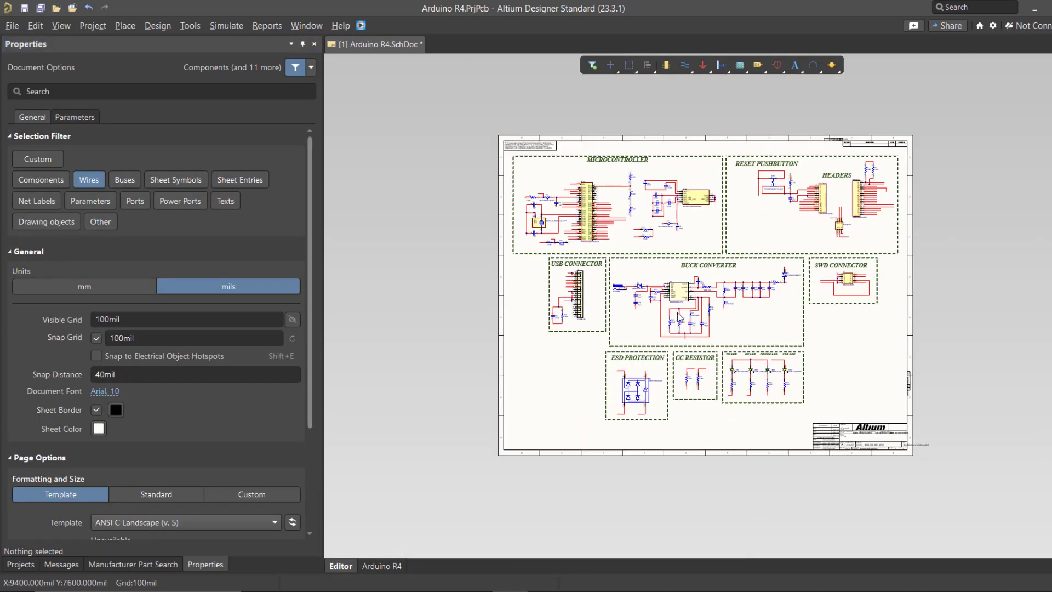
ctrl+scroll(676, 307, up, 10)
ctrl+scroll(675, 308, down, 3)
ctrl+scroll(676, 308, down, 3)
right_drag(822, 313, 584, 311)
ctrl+scroll(791, 245, up, 3)
ctrl+scroll(790, 244, down, 4)
right_drag(576, 385, 749, 342)
ctrl+scroll(549, 411, up, 8)
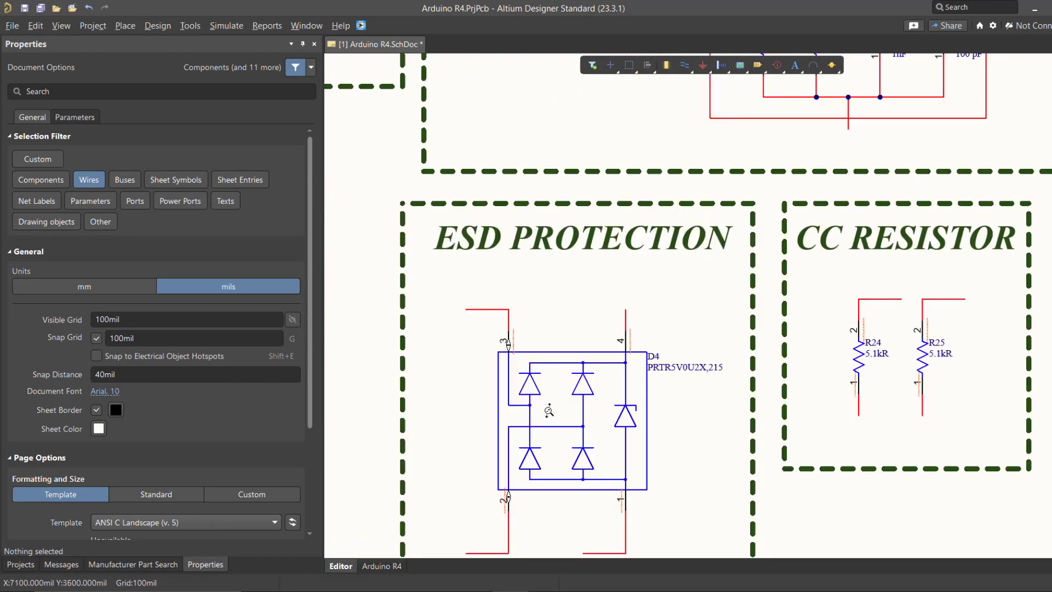
ctrl+scroll(550, 411, down, 7)
right_drag(495, 258, 582, 439)
right_drag(394, 151, 440, 282)
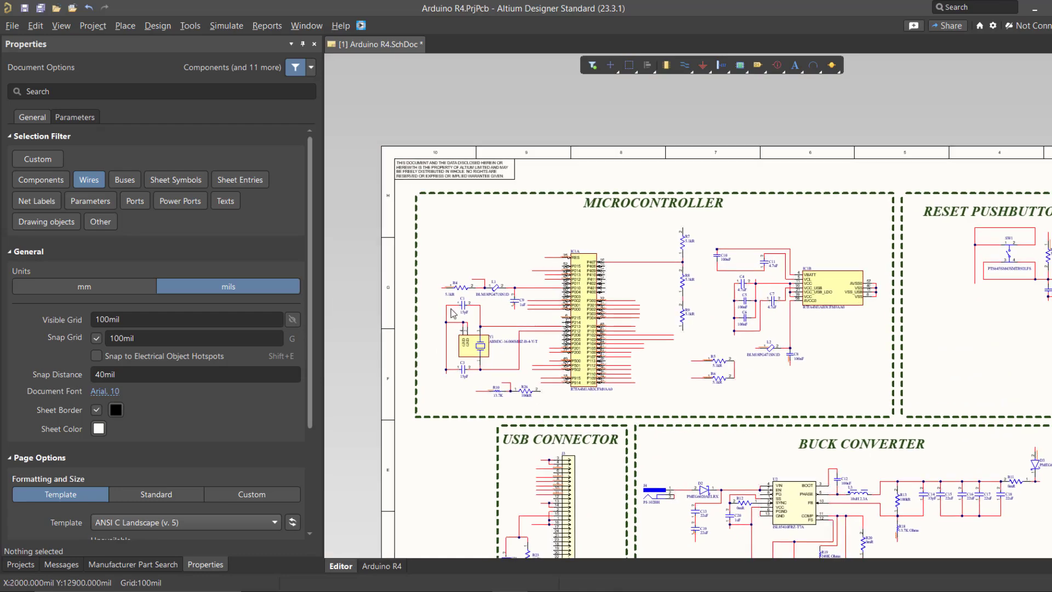
Place a net label named RESET at the free end of the wire on pin 25 (RES) of IC1A
ctrl+scroll(439, 281, up, 6)
right_drag(521, 349, 511, 323)
ctrl+scroll(510, 315, up, 3)
right_drag(564, 291, 445, 396)
ctrl+scroll(800, 240, up, 3)
right_drag(782, 238, 661, 358)
click(131, 26)
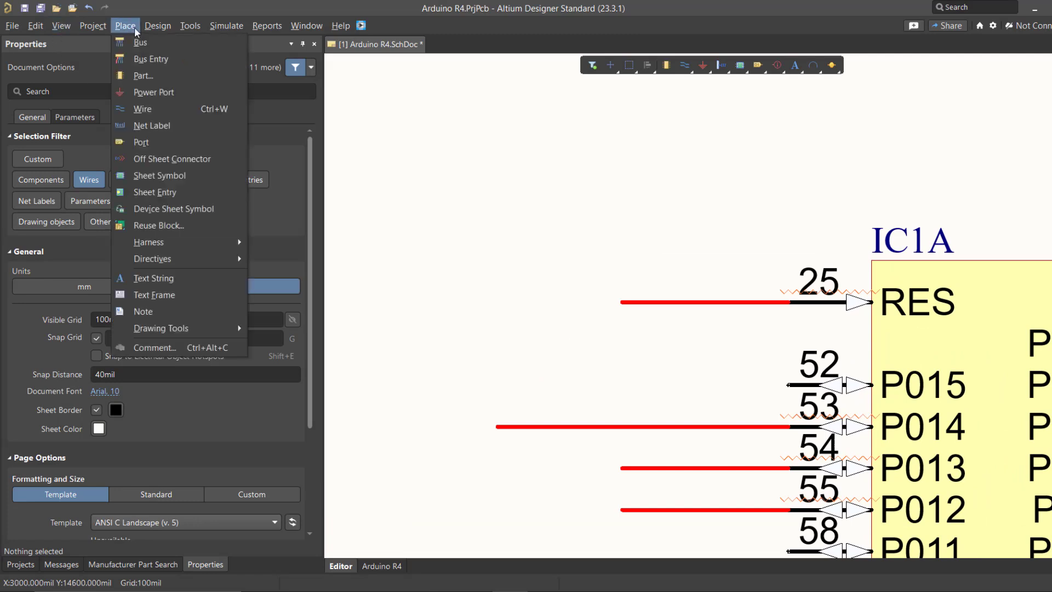
click(152, 126)
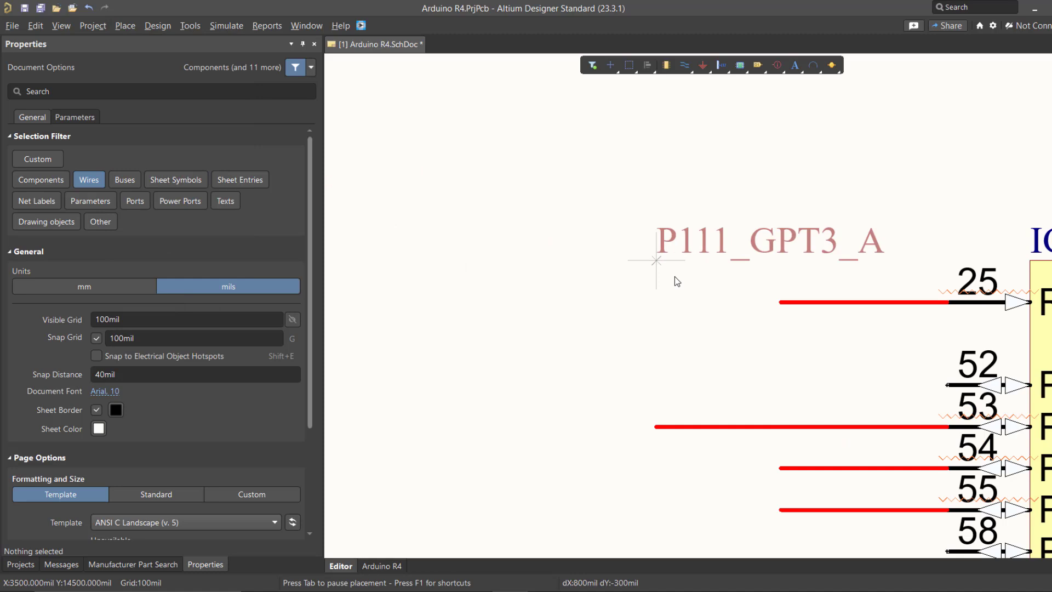
key(Tab)
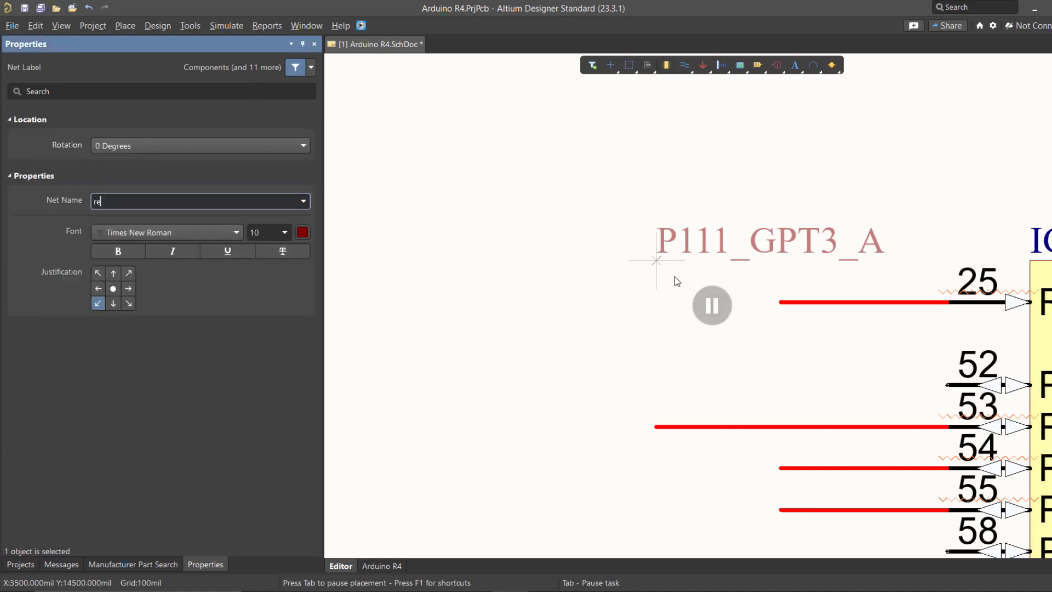
text(RESET)
key(Return)
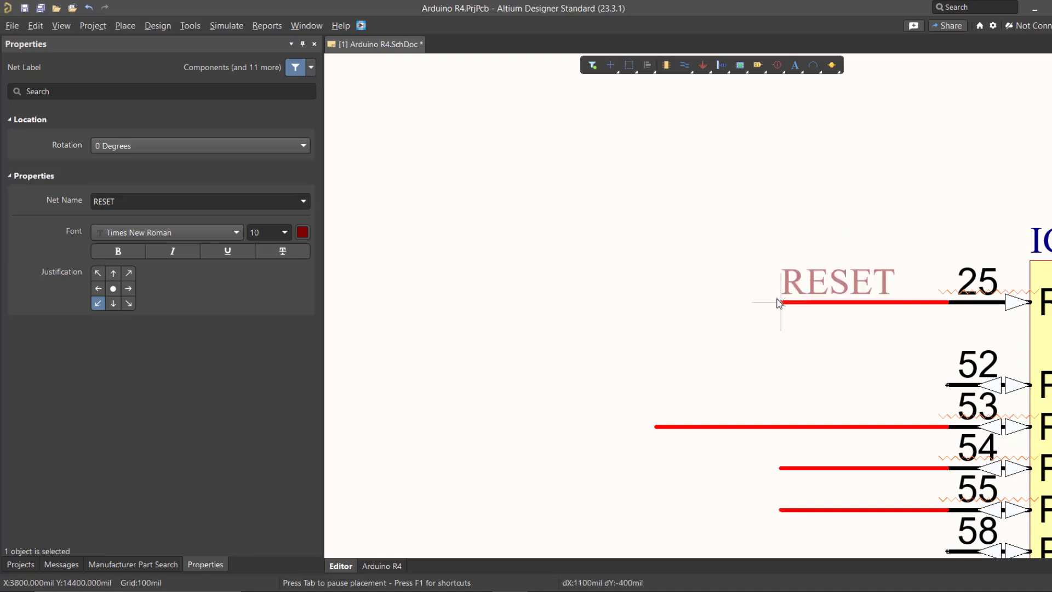
ctrl+scroll(781, 307, up, 2)
right_drag(682, 304, 407, 312)
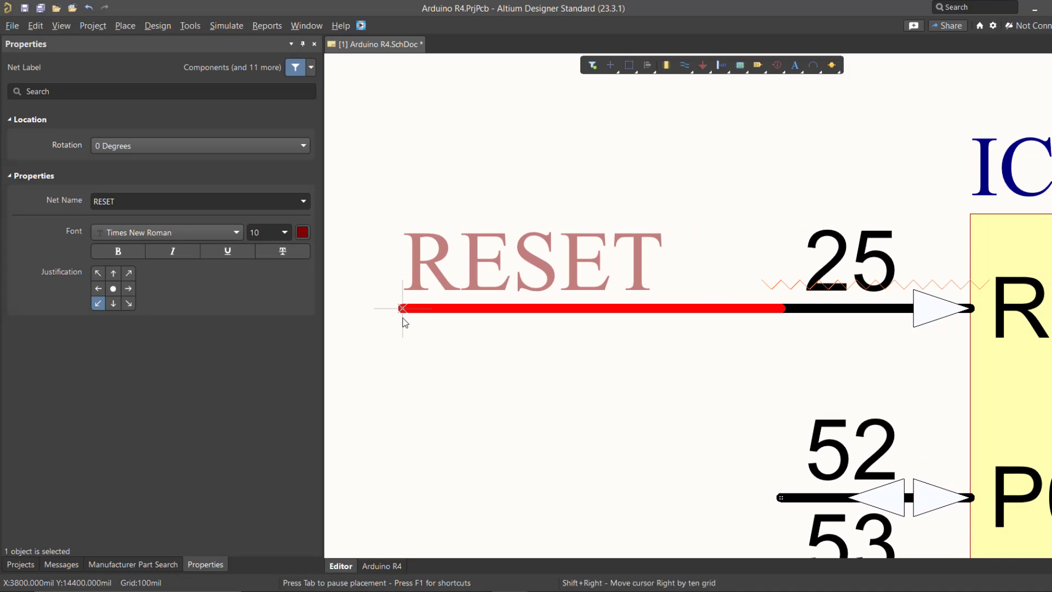
click(403, 318)
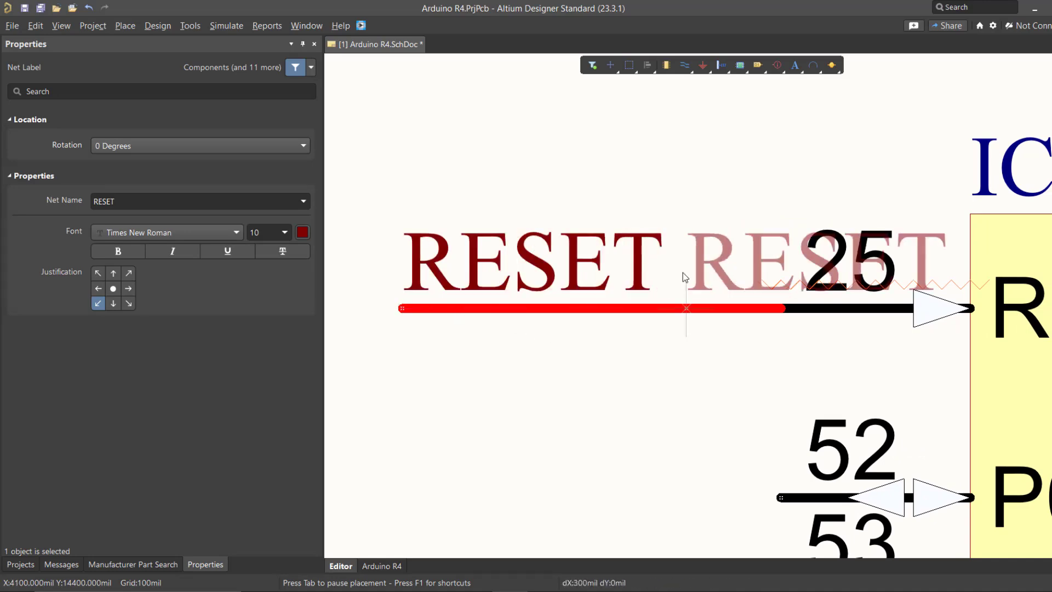
Place a net label named AREF at the free end of the wire branching up between R4 and L1
middle_drag(683, 273, 683, 296)
middle_drag(618, 308, 618, 303)
ctrl+scroll(623, 274, up, 5)
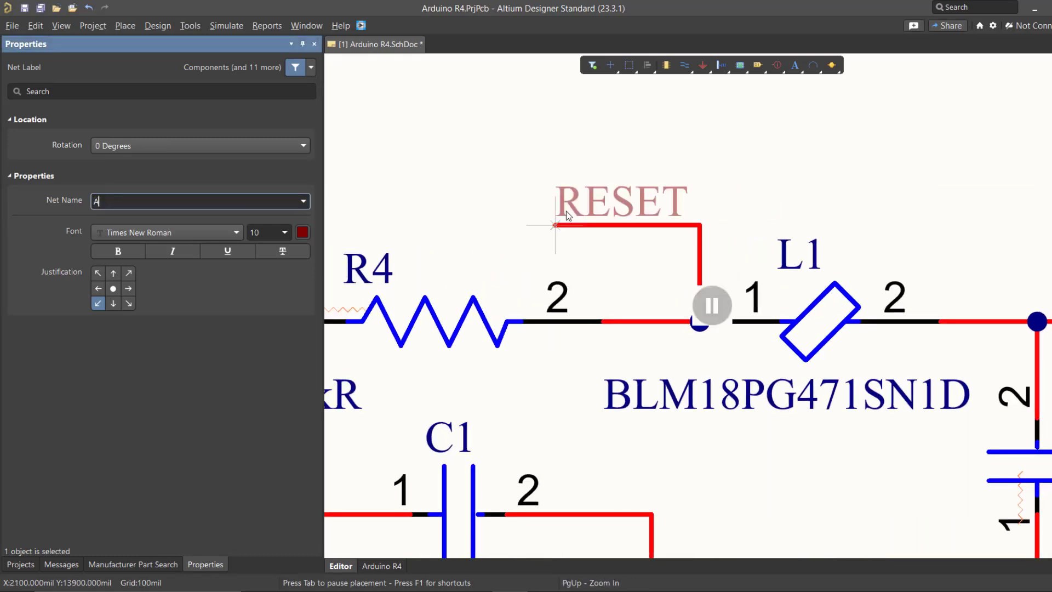
key(Return)
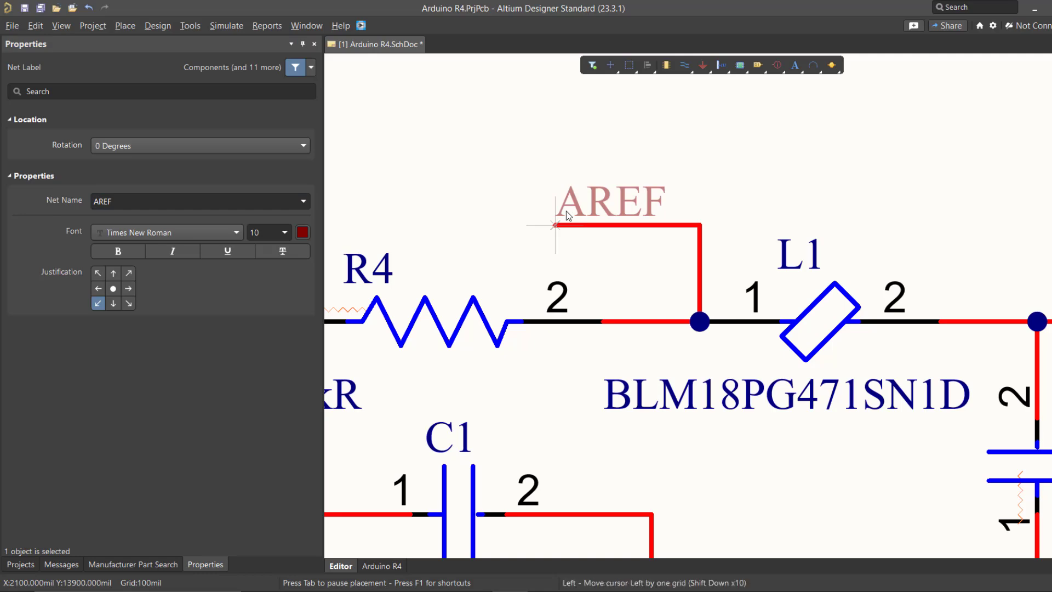
click(566, 214)
right_click(595, 292)
Place a net label named VREFH0 on the junction joining L1, C9 and pin 59 (P010) of IC1A
ctrl+scroll(571, 283, down, 5)
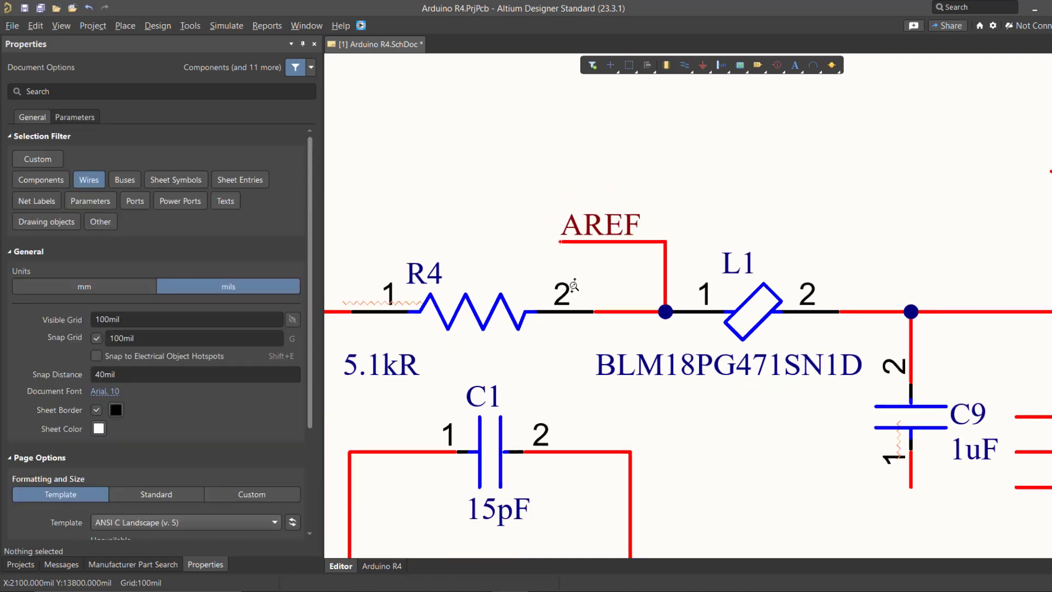
ctrl+scroll(575, 285, up, 2)
right_drag(758, 292, 644, 319)
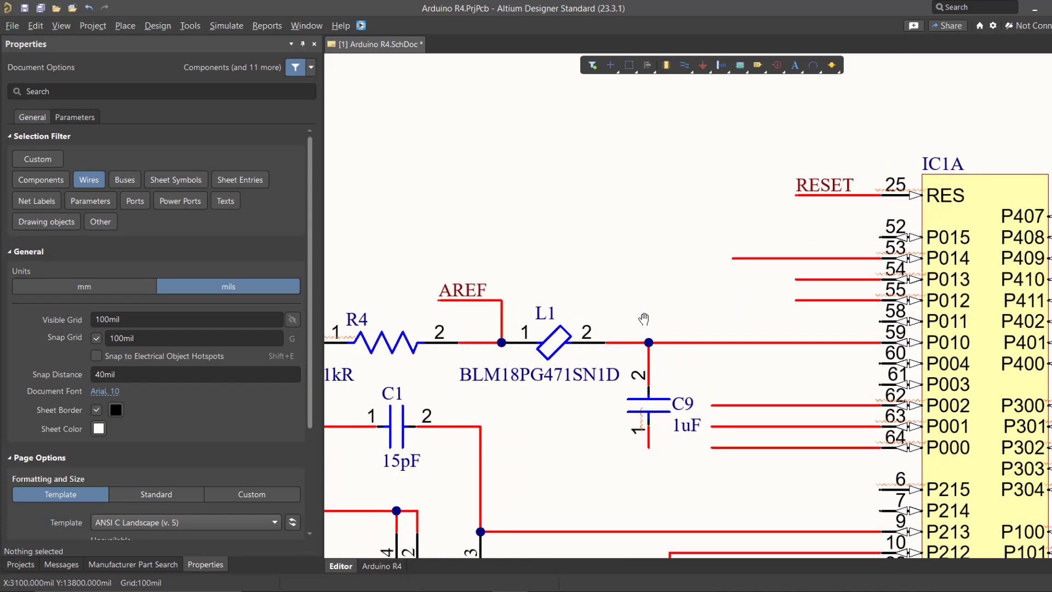
ctrl+scroll(537, 481, down, 3)
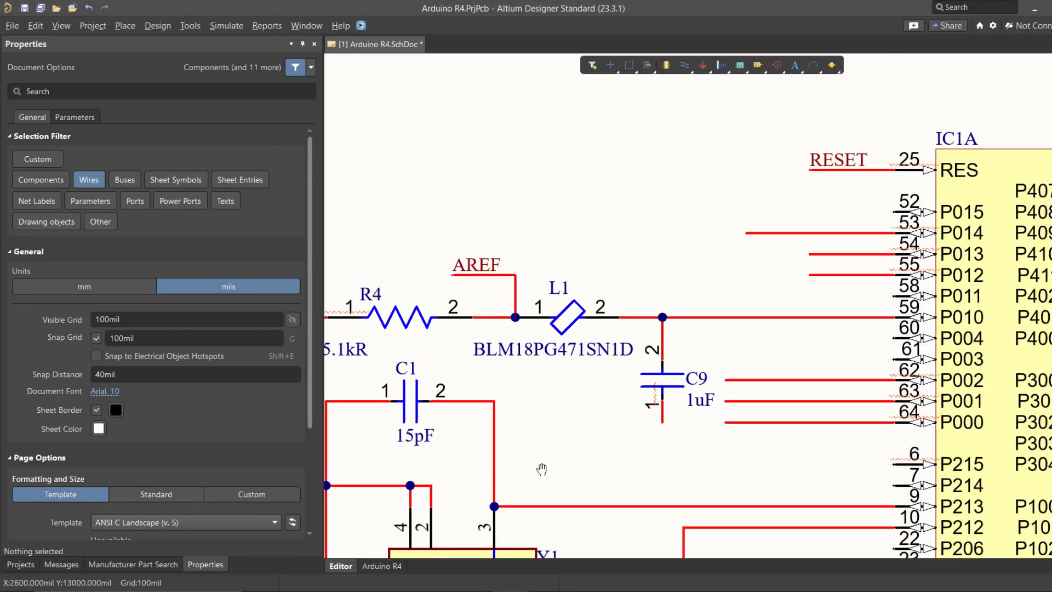
click(124, 26)
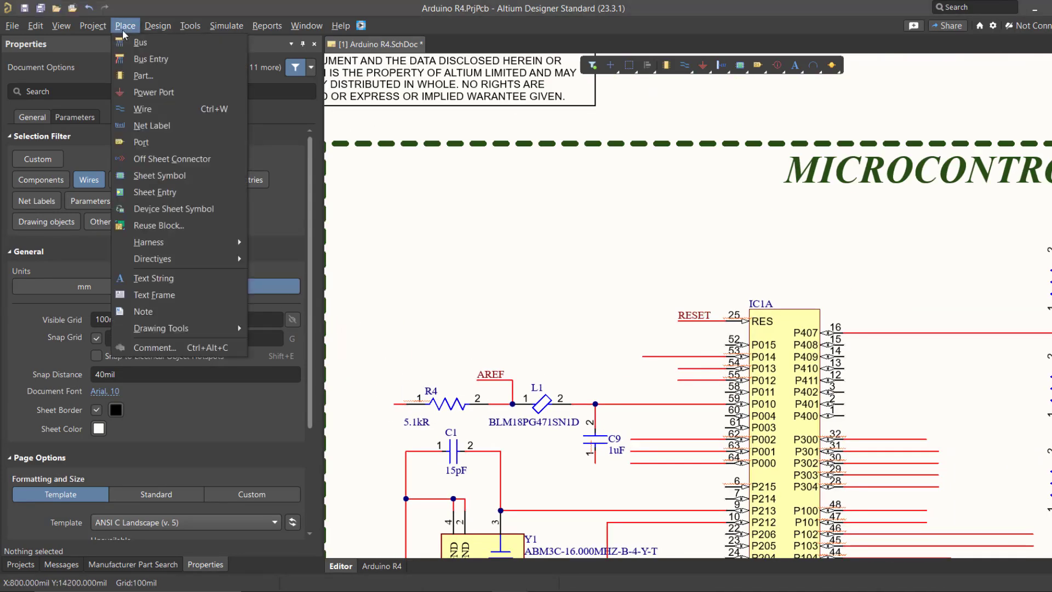
click(162, 126)
ctrl+scroll(755, 381, up, 2)
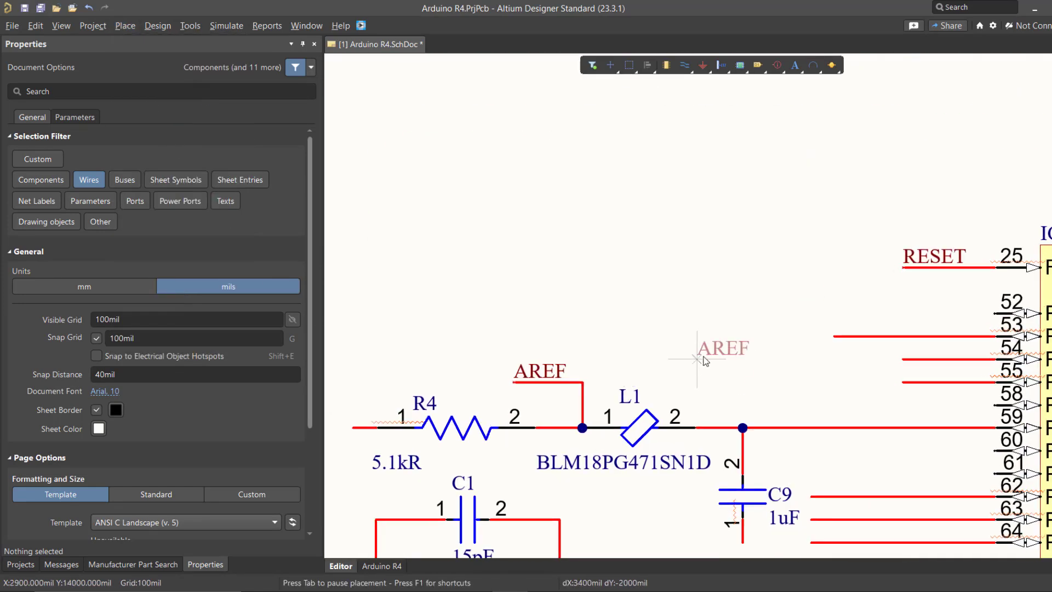
ctrl+scroll(735, 408, up, 2)
middle_drag(734, 407, 735, 402)
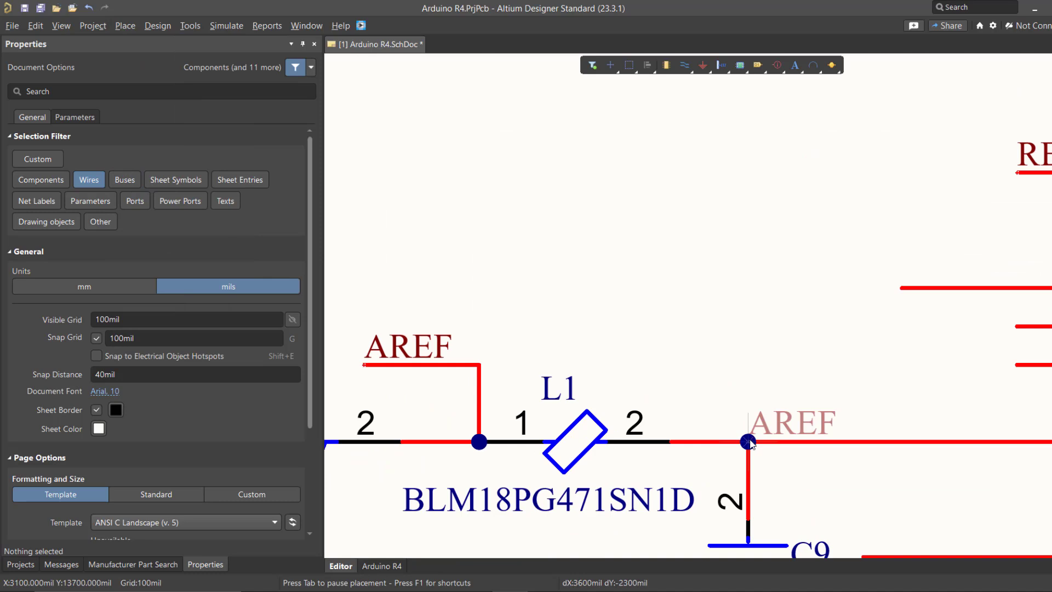
right_drag(750, 444, 558, 400)
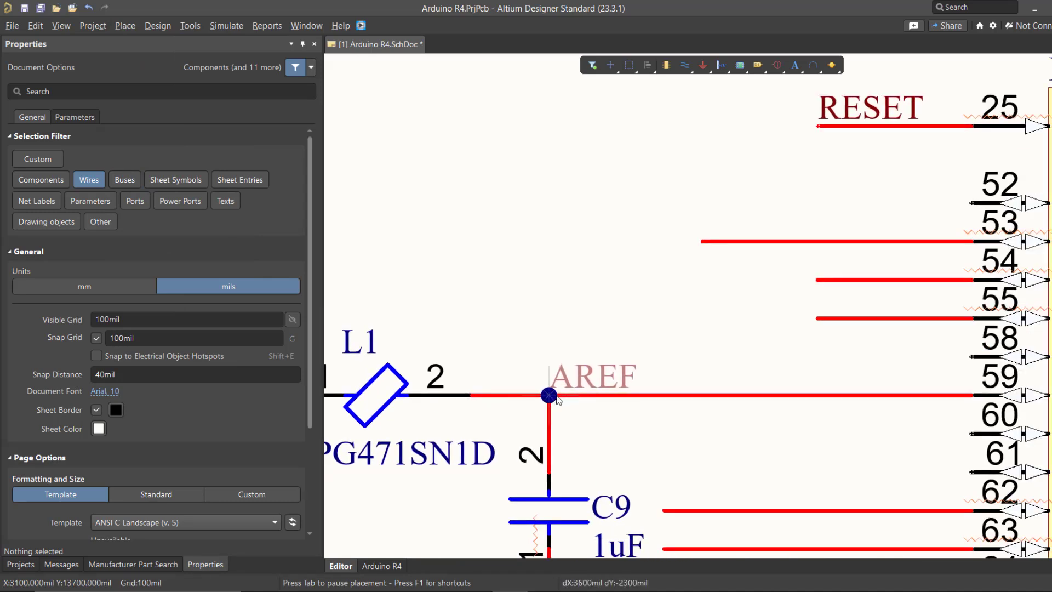
key(Tab)
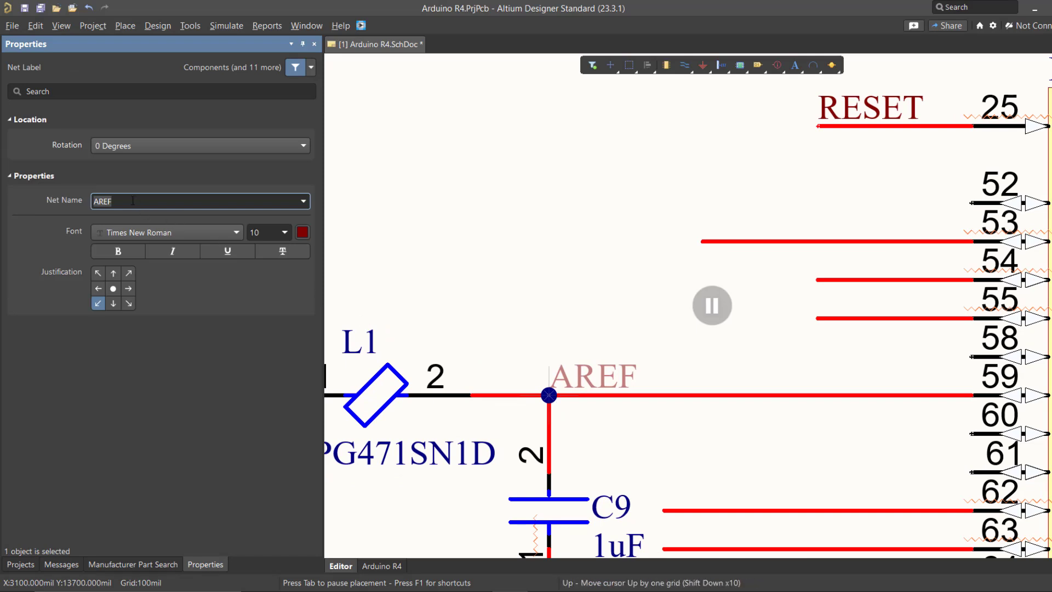
text(RE)
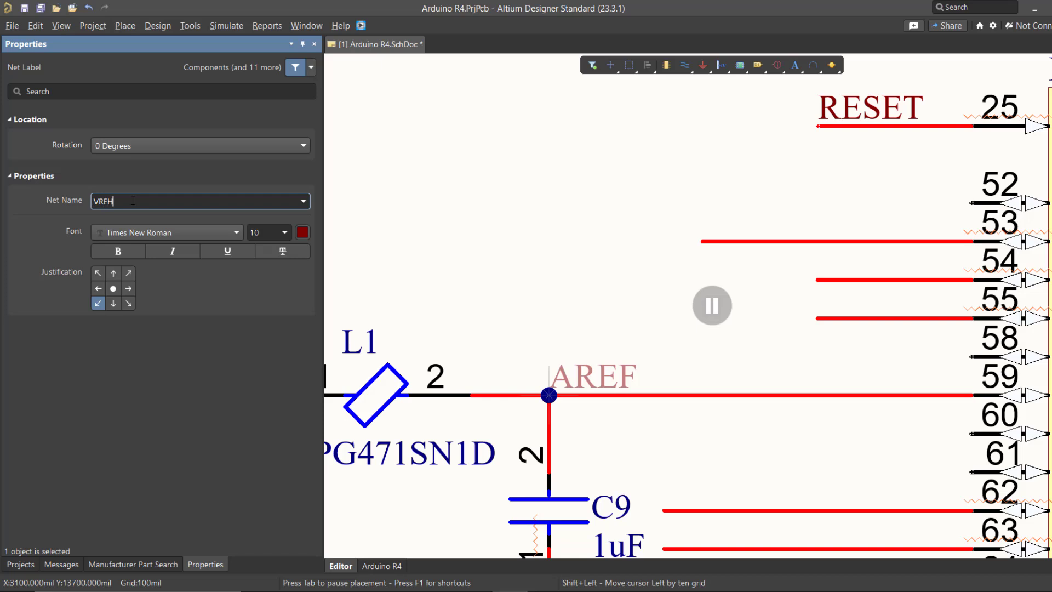
key(BackSpace)
text(FH0)
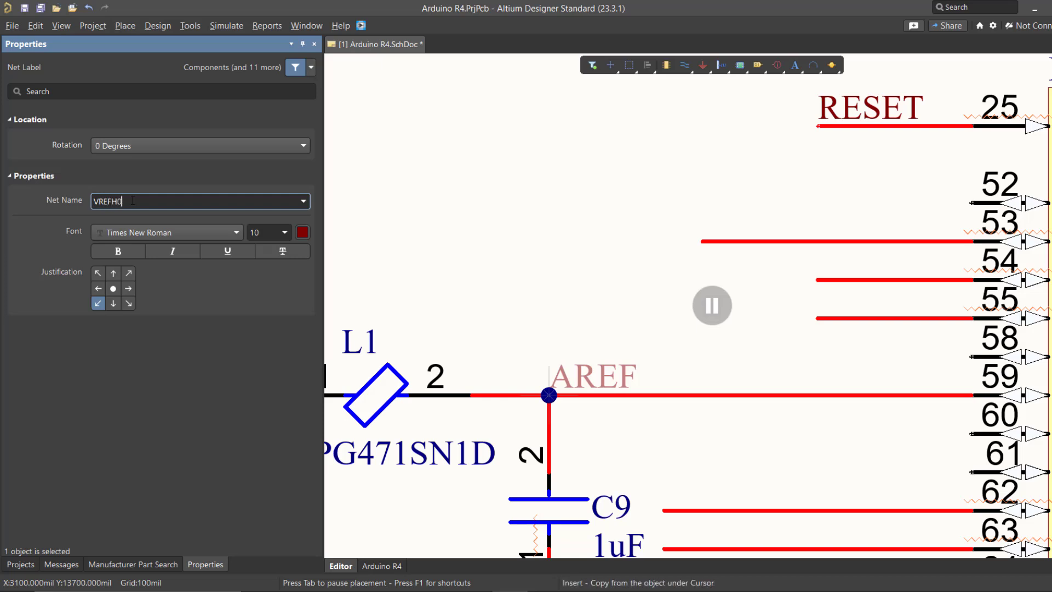
click(723, 308)
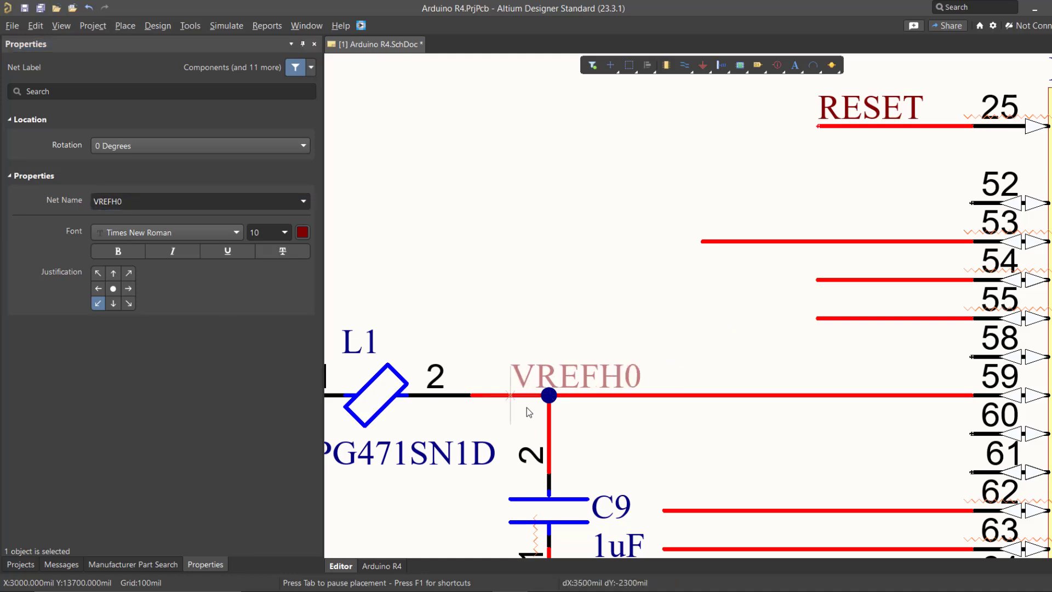
click(550, 395)
key(Escape)
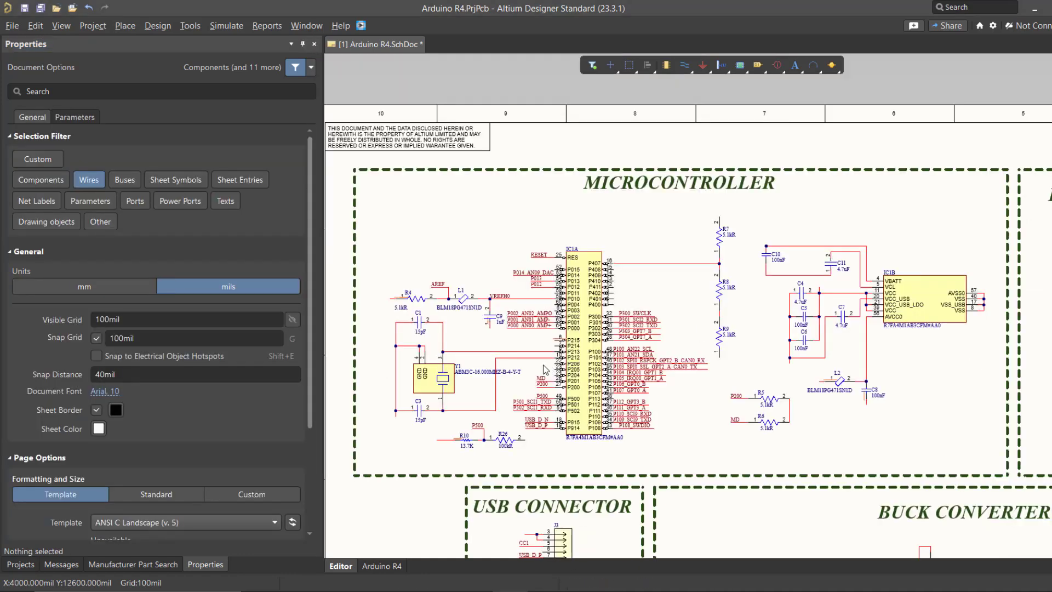
Examine the net labels in the microcontroller, reset pushbutton, headers and SWD connector sections
ctrl+scroll(539, 362, up, 3)
right_drag(455, 319, 543, 316)
ctrl+scroll(425, 310, down, 3)
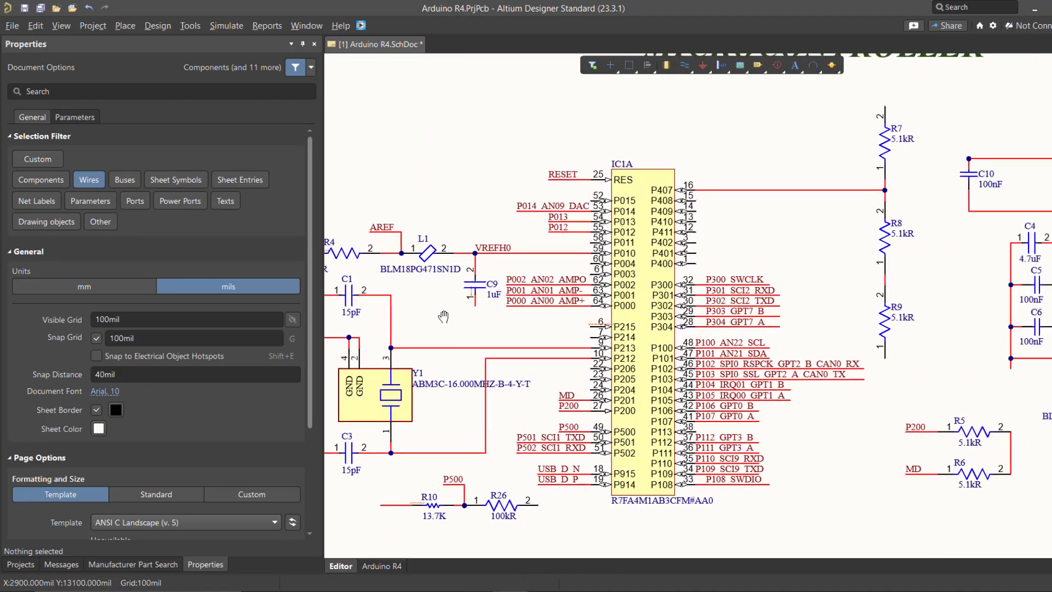
right_drag(804, 321, 293, 303)
right_drag(801, 286, 461, 292)
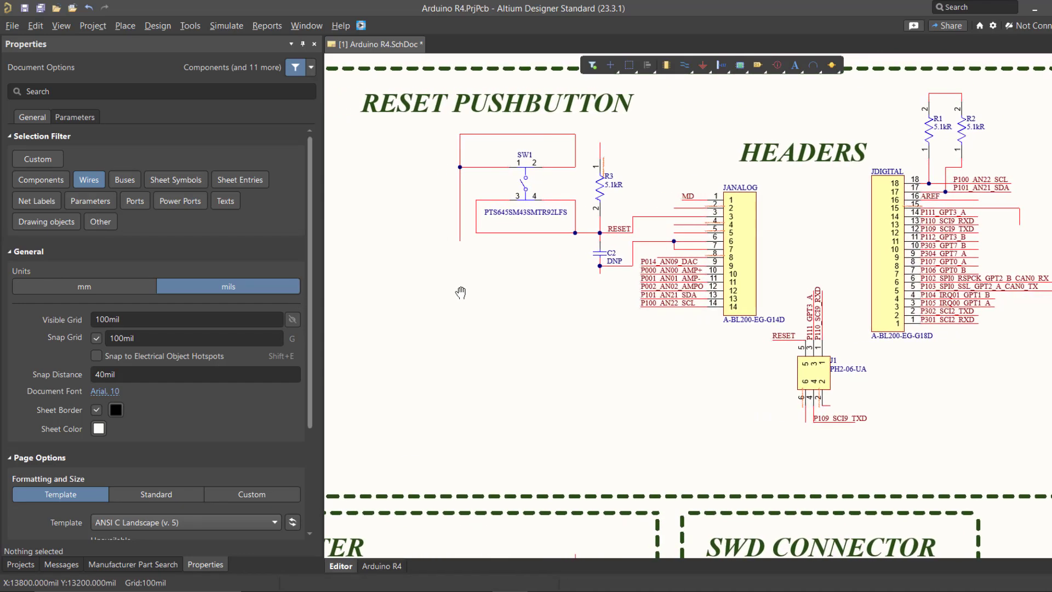
right_drag(695, 351, 668, 178)
right_drag(736, 413, 620, 250)
ctrl+scroll(621, 250, up, 2)
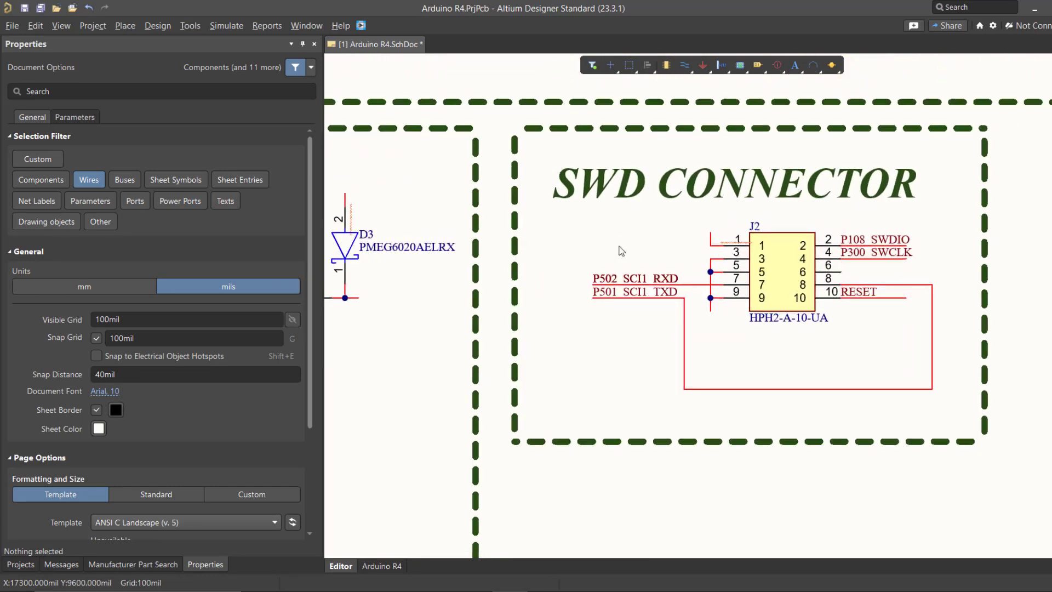
Examine the net labels in the buck converter, USB connector, ESD protection, CC resistor and LED sections
right_drag(515, 331, 861, 338)
right_drag(585, 375, 862, 363)
ctrl+scroll(862, 364, down, 2)
right_drag(735, 426, 817, 377)
ctrl+scroll(818, 379, down, 1)
right_drag(458, 380, 817, 382)
ctrl+scroll(623, 348, up, 2)
right_drag(505, 347, 538, 357)
ctrl+scroll(538, 357, up, 1)
ctrl+scroll(537, 357, up, 1)
ctrl+scroll(540, 362, down, 3)
right_drag(641, 386, 517, 188)
ctrl+scroll(638, 416, up, 4)
right_drag(712, 478, 677, 383)
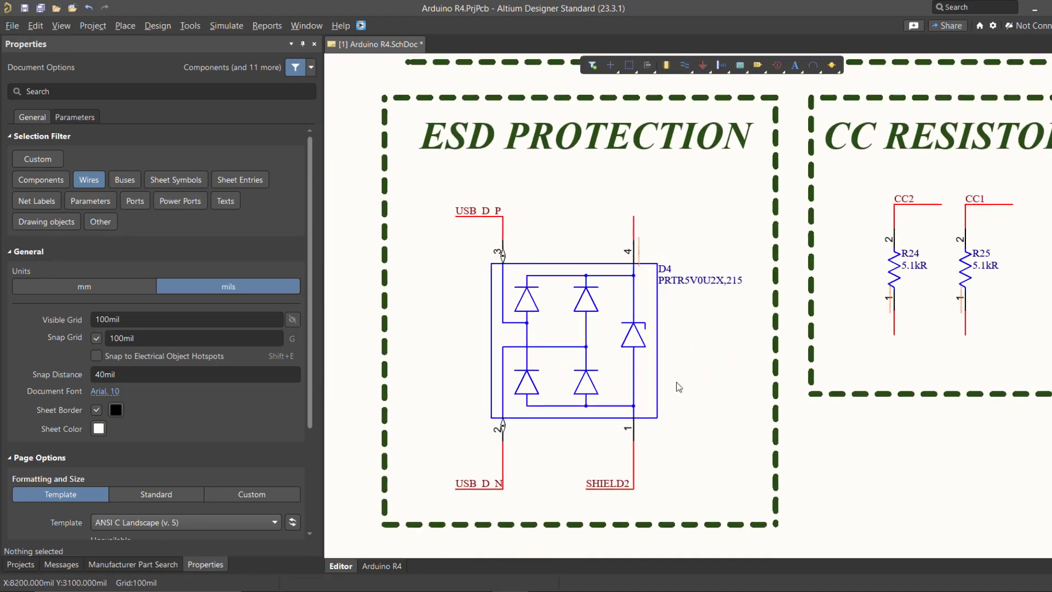
right_drag(944, 387, 298, 410)
right_drag(849, 386, 444, 403)
ctrl+scroll(644, 343, down, 6)
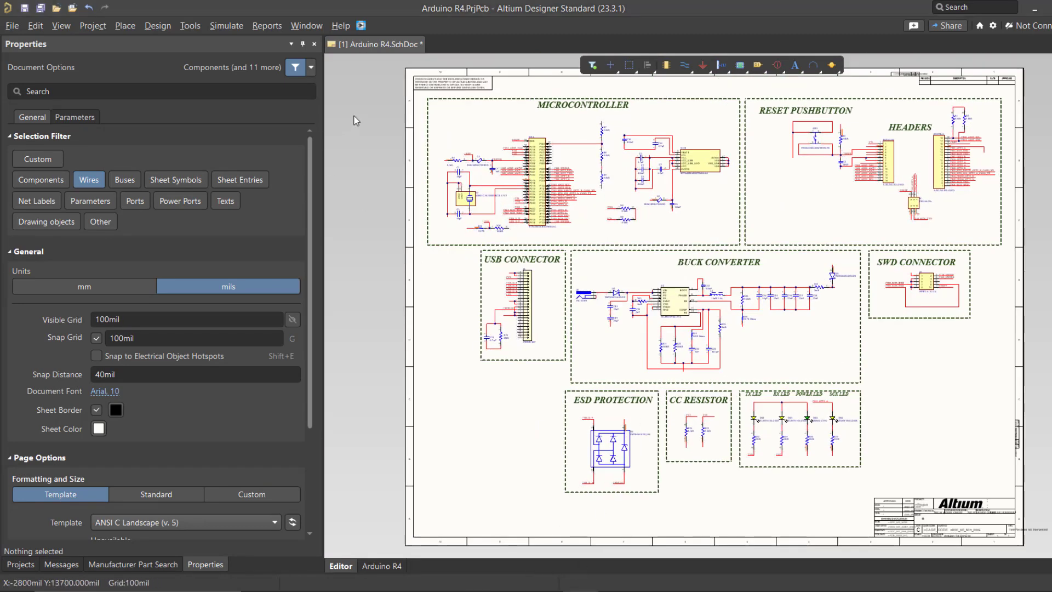
Place a power port named +5V at the free end of the wire on pin 1 of resistor R4
ctrl+scroll(447, 139, up, 6)
ctrl+scroll(512, 263, down, 3)
ctrl+scroll(594, 321, down, 3)
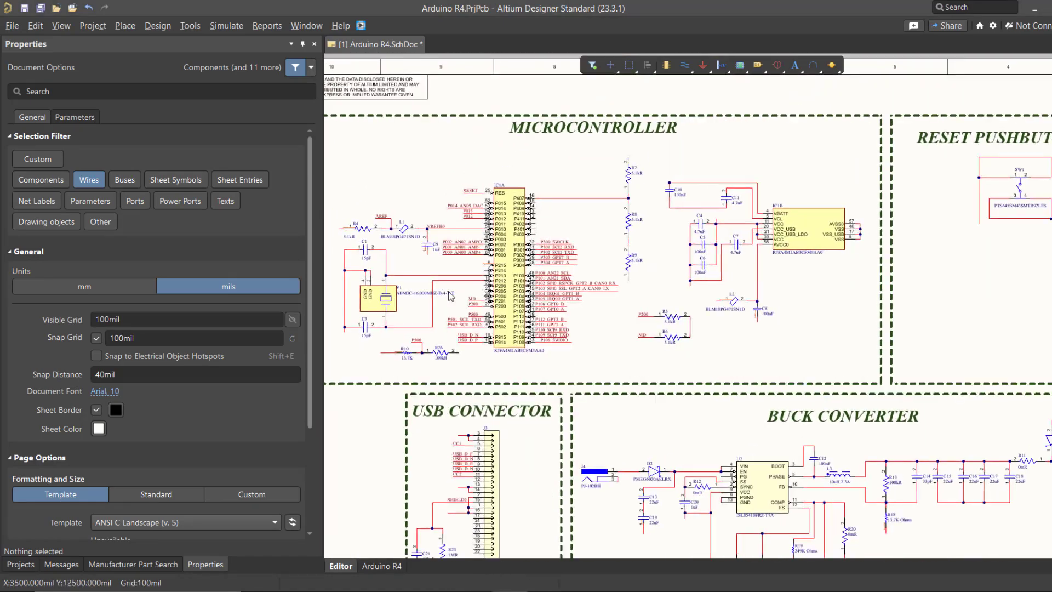
ctrl+scroll(568, 302, up, 2)
ctrl+scroll(568, 302, up, 2)
right_drag(568, 302, 547, 333)
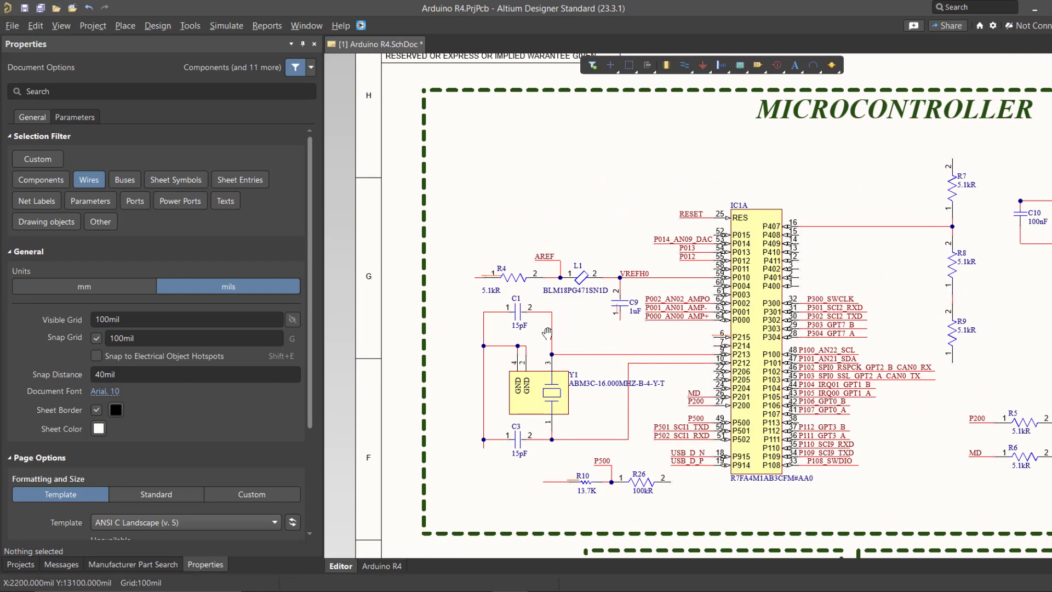
ctrl+scroll(482, 258, up, 5)
key(p)
key(o)
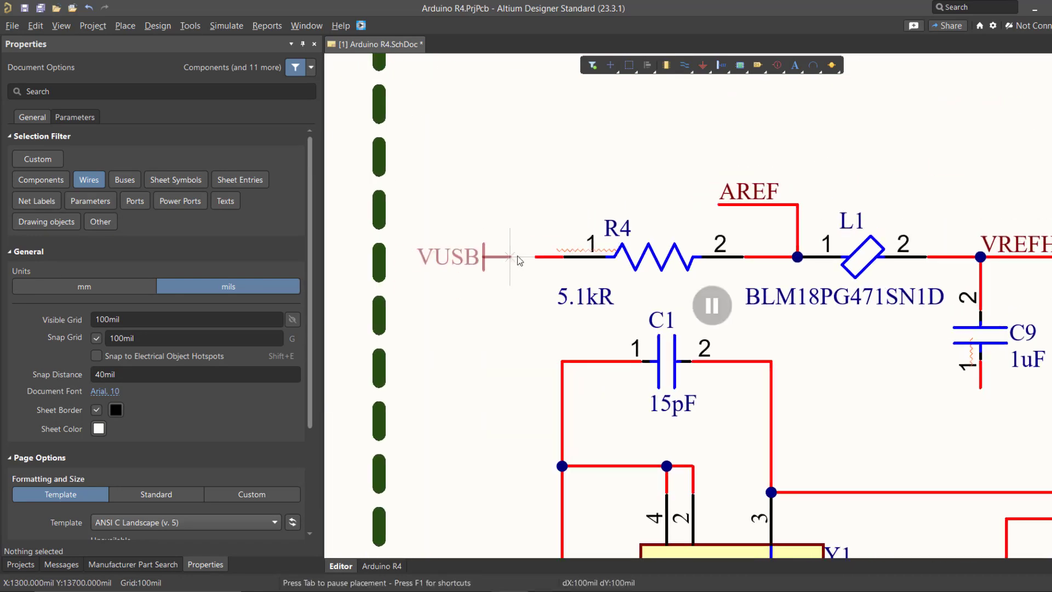
key(Tab)
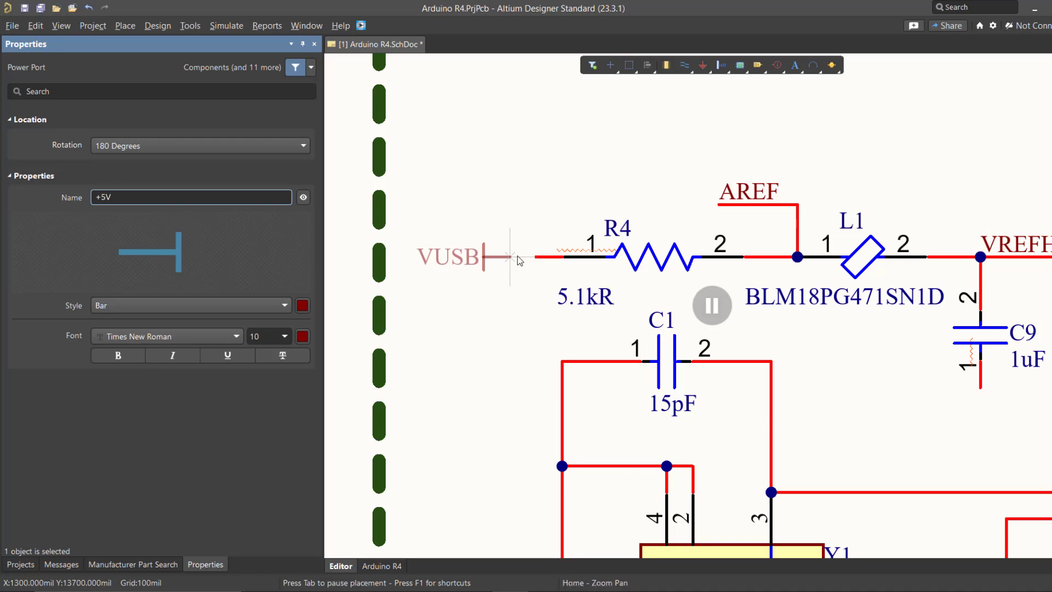
click(712, 306)
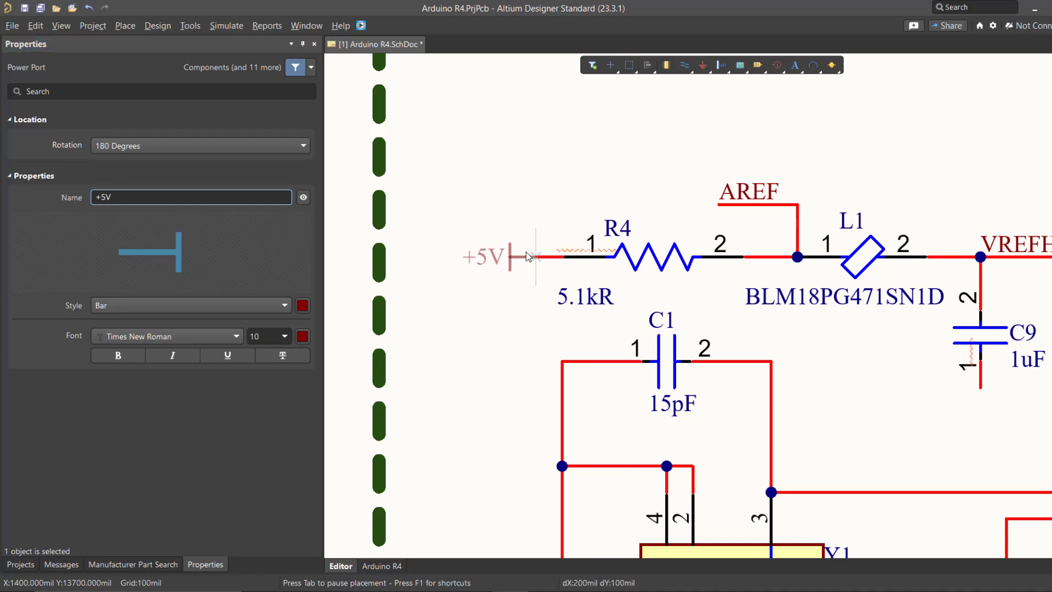
click(527, 256)
Place a GND power port in the Power Ground style on the free wire end below pin 1 of capacitor C3
ctrl+scroll(527, 176, down, 5)
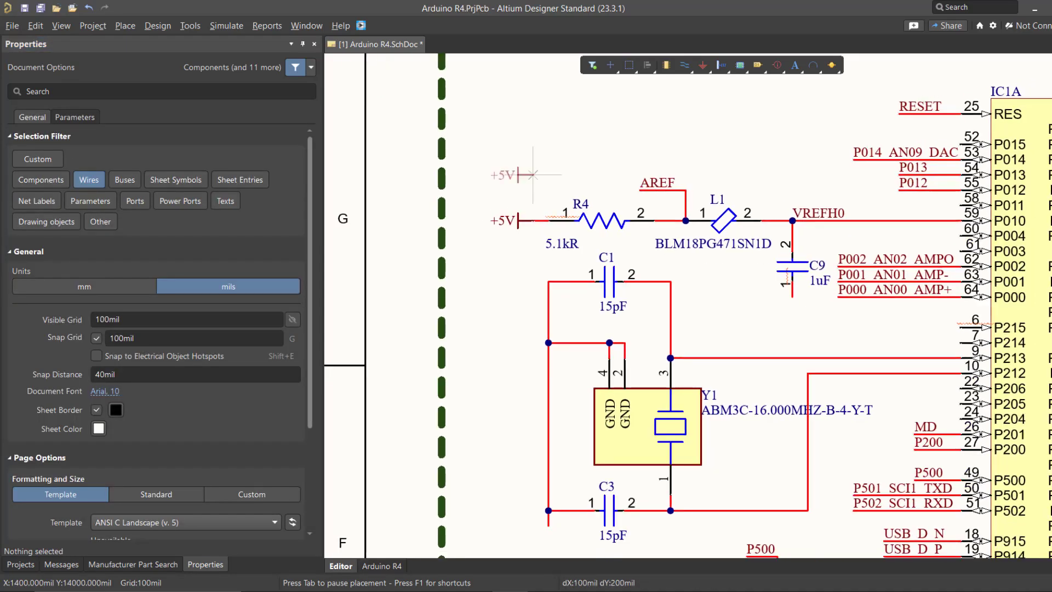
ctrl+scroll(553, 309, up, 6)
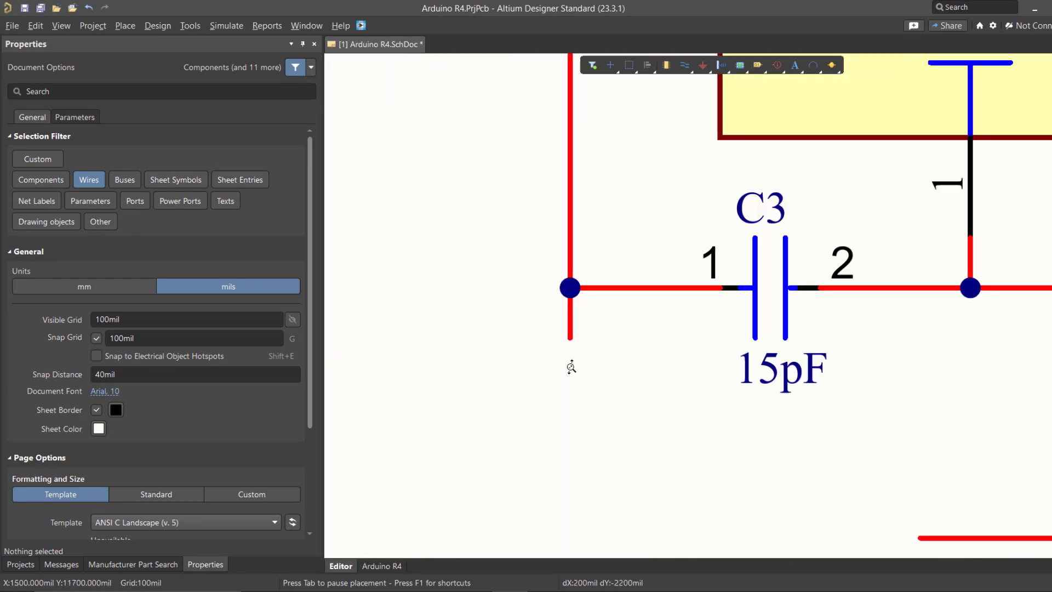
key(Tab)
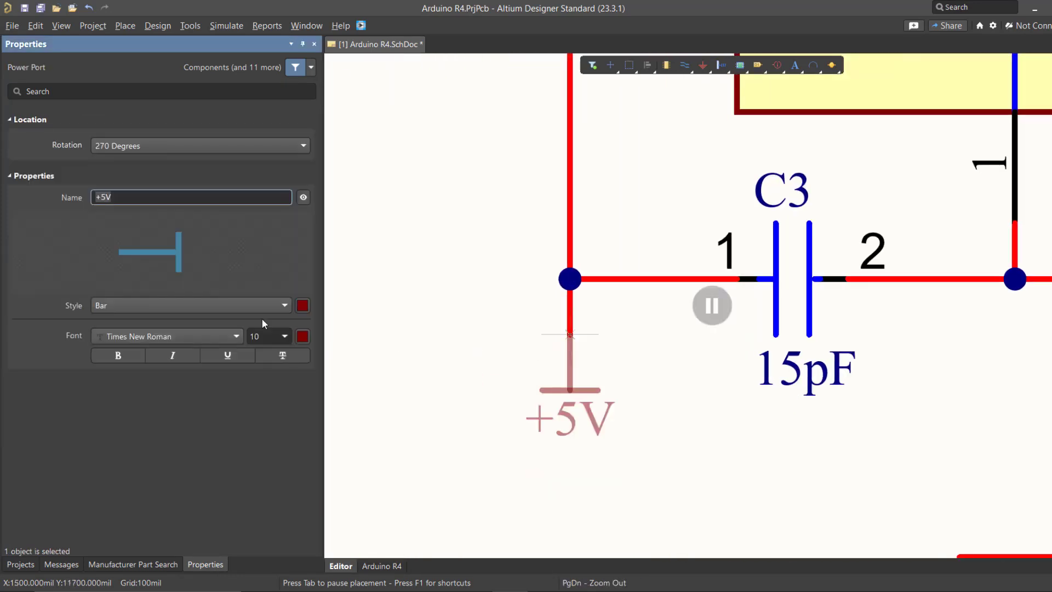
text(GND)
click(146, 306)
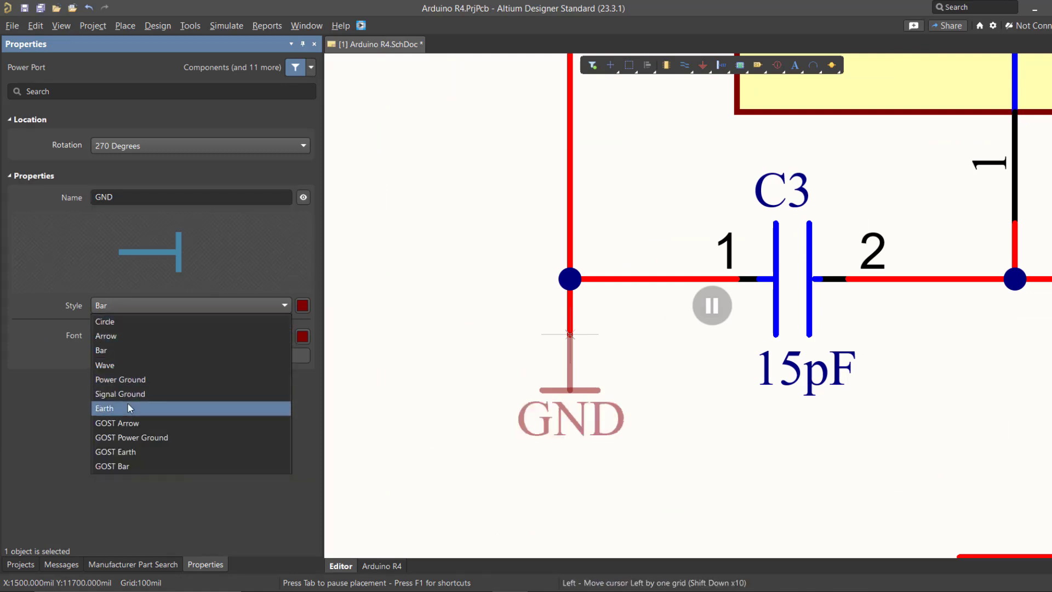
click(139, 381)
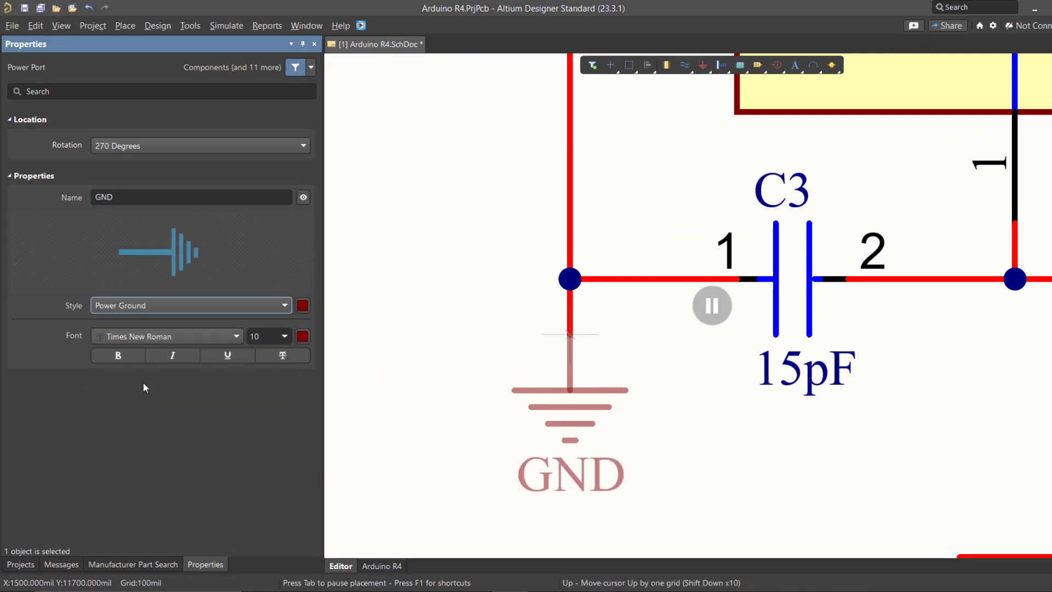
click(564, 363)
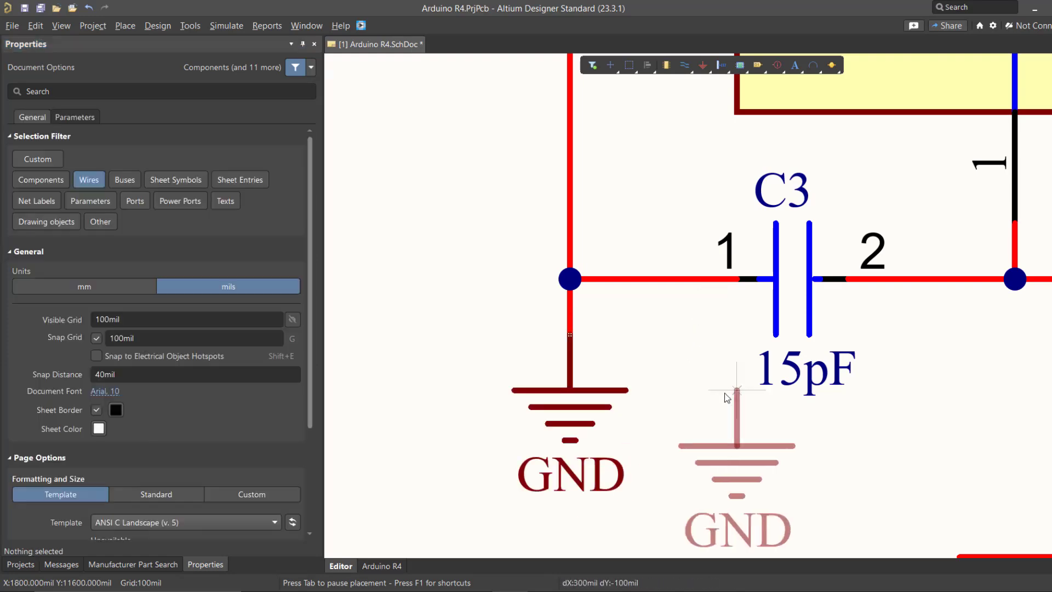
Place a GND power port at the free end of the wire on resistor R10
ctrl+scroll(641, 236, down, 6)
ctrl+scroll(643, 184, up, 5)
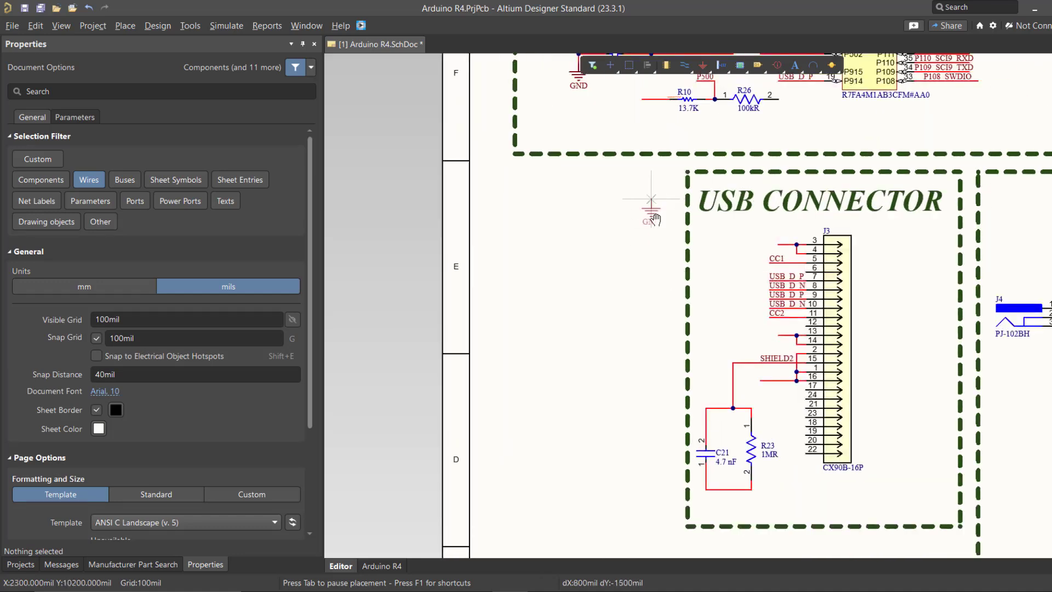
ctrl+scroll(652, 205, up, 6)
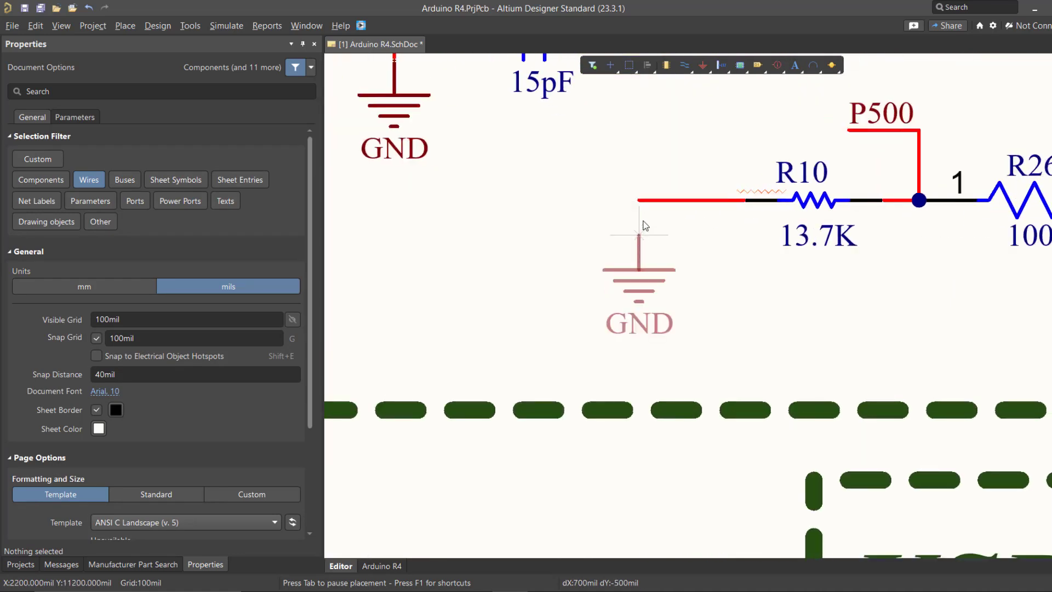
click(644, 208)
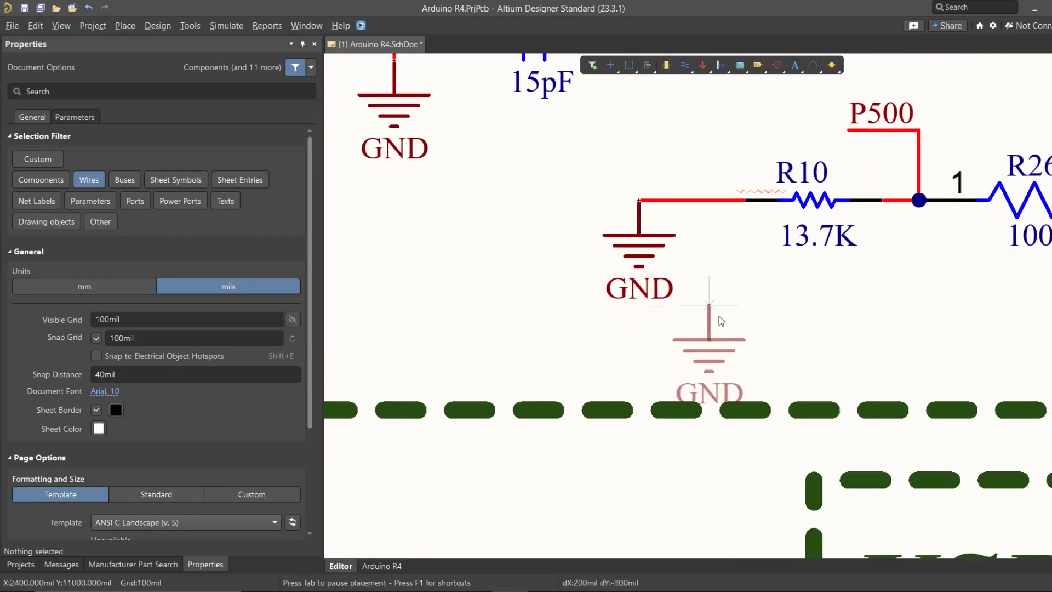
key(Escape)
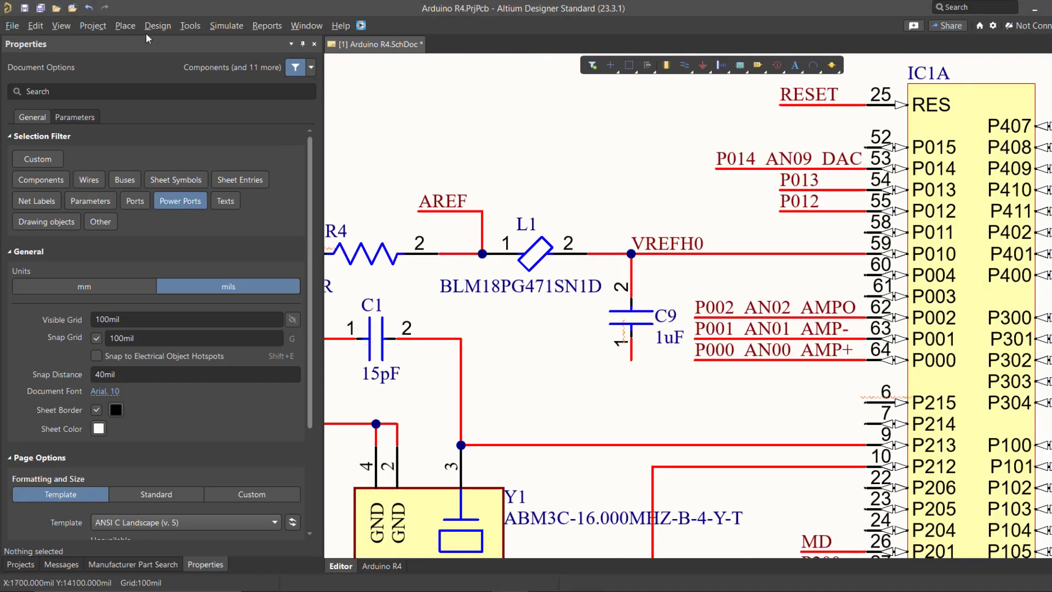
Place a GND power port in the Power Ground style at the wire end on pin 1 of capacitor C9
click(126, 26)
click(179, 90)
ctrl+scroll(690, 380, up, 2)
ctrl+scroll(689, 380, up, 3)
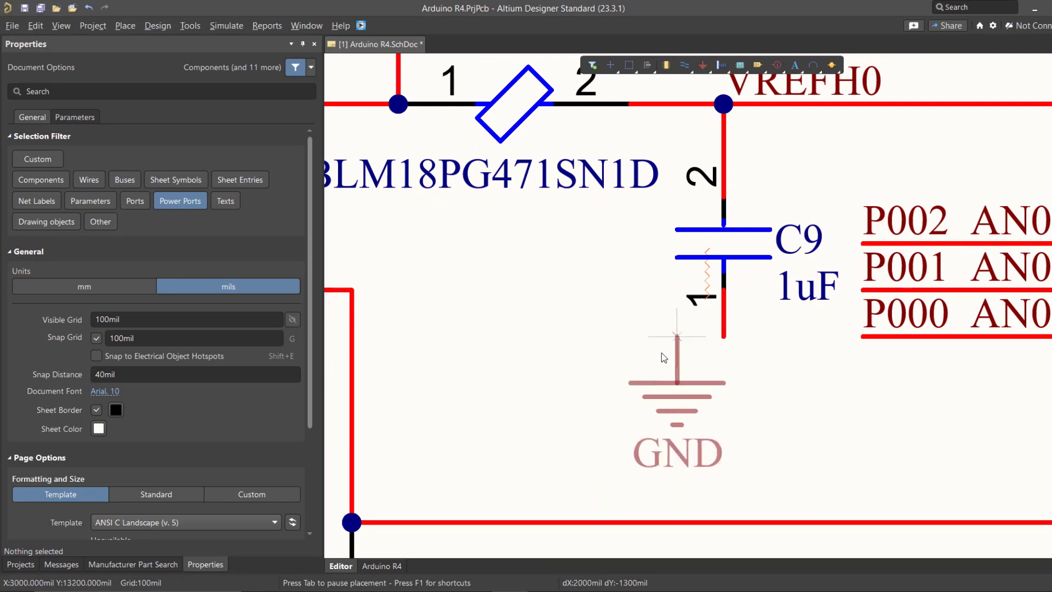
key(Tab)
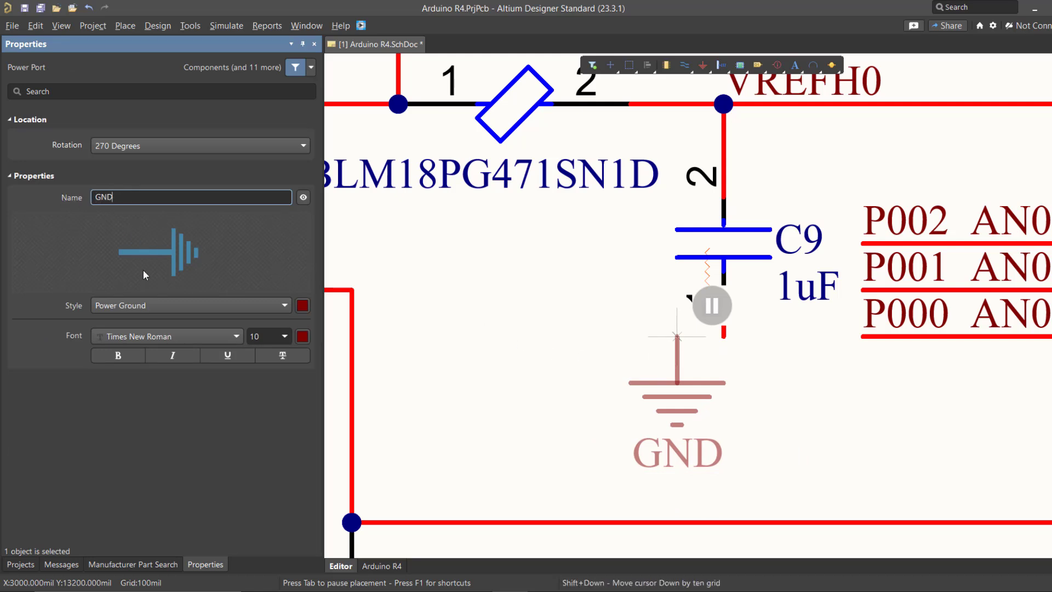
click(156, 308)
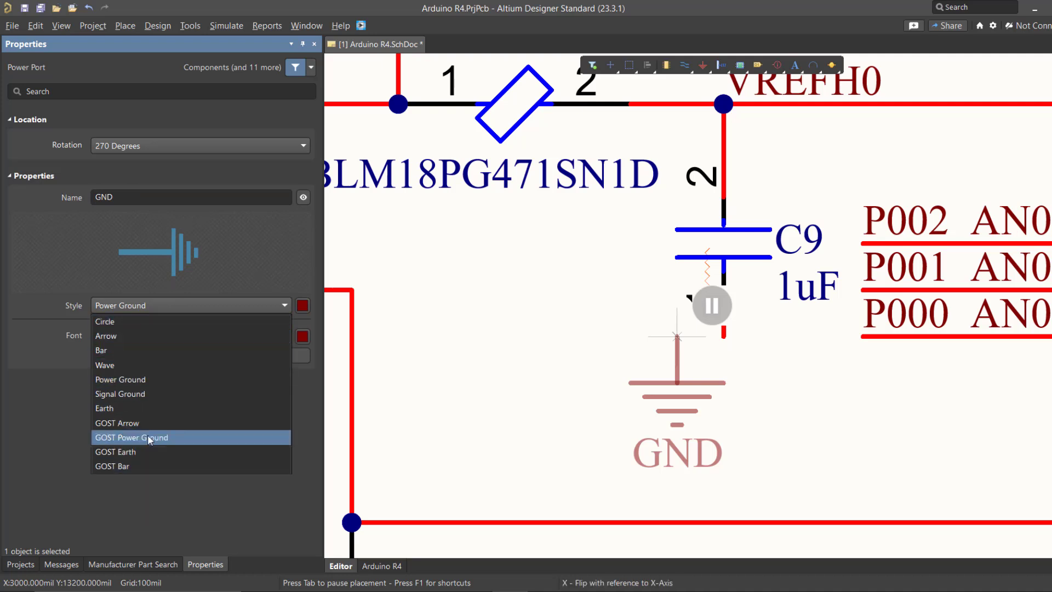
click(252, 267)
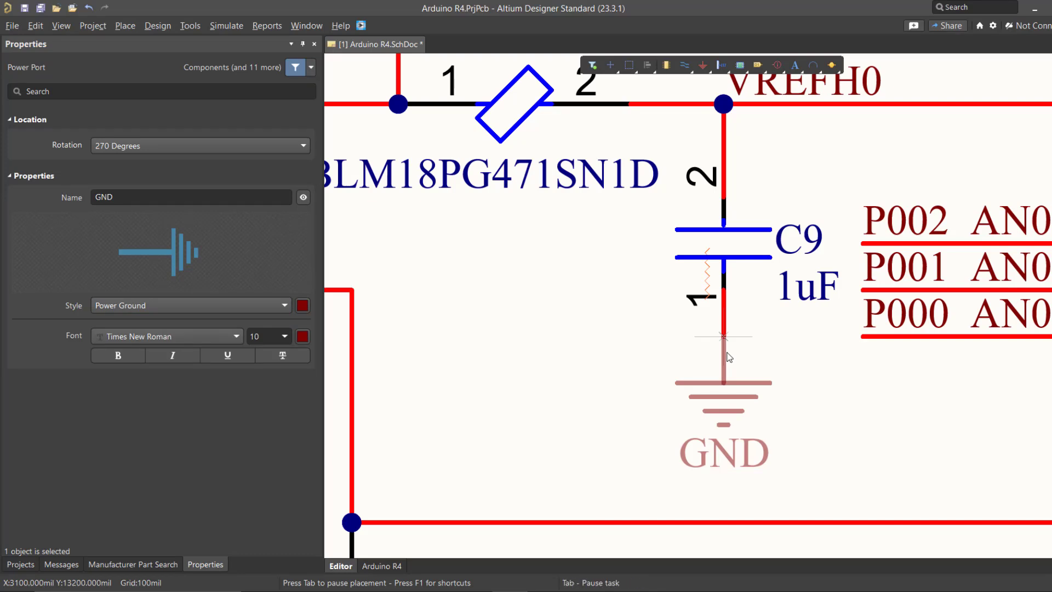
click(730, 357)
key(Escape)
ctrl+scroll(636, 310, down, 2)
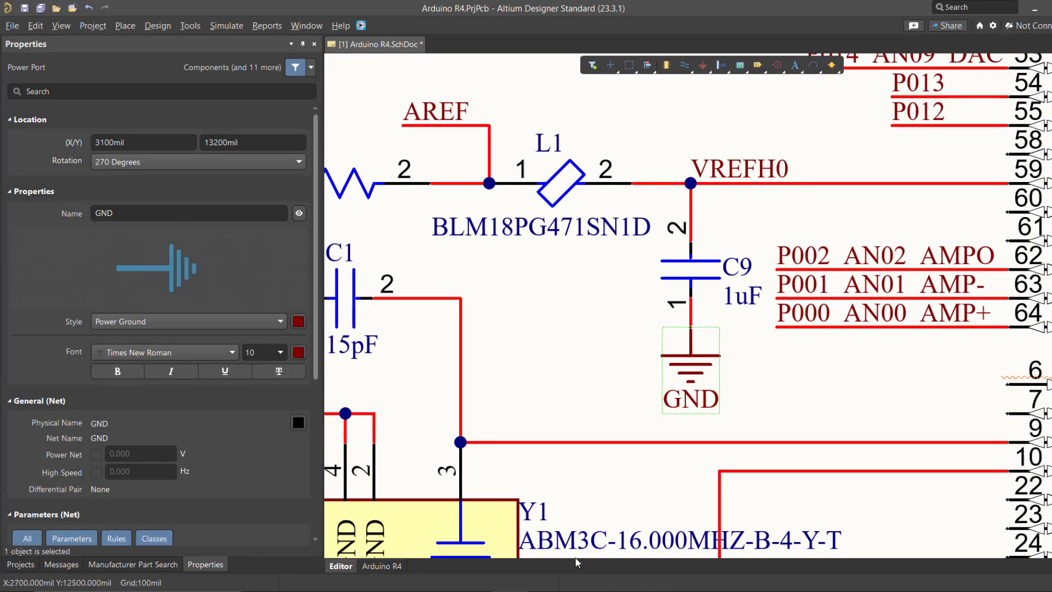
click(520, 301)
ctrl+scroll(520, 301, down, 4)
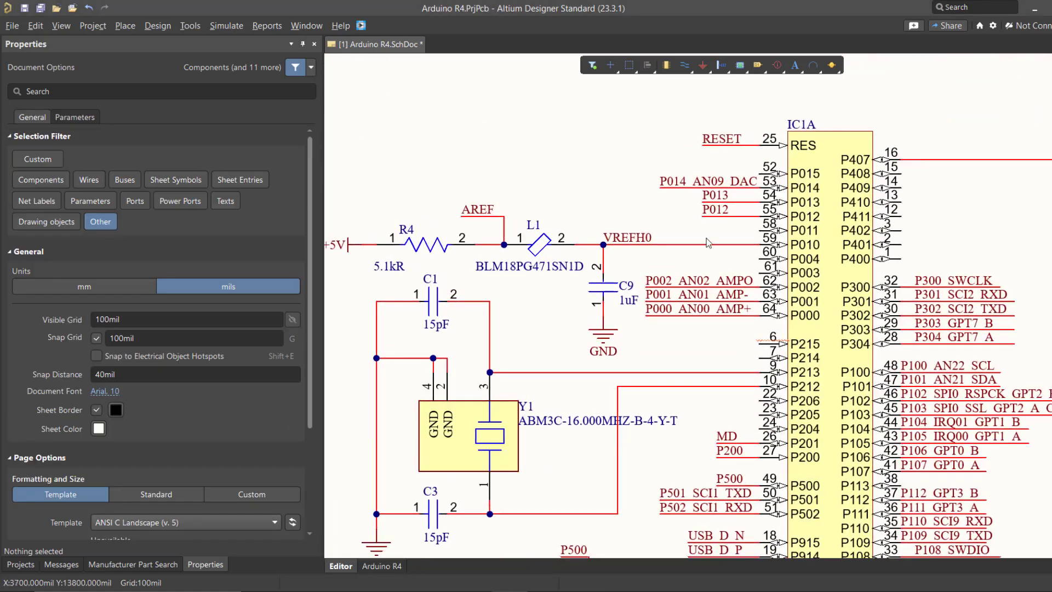
Place Generic No ERC markers on the unused pins 52, 58, 6 and 7 of IC1A
ctrl+scroll(703, 233, up, 2)
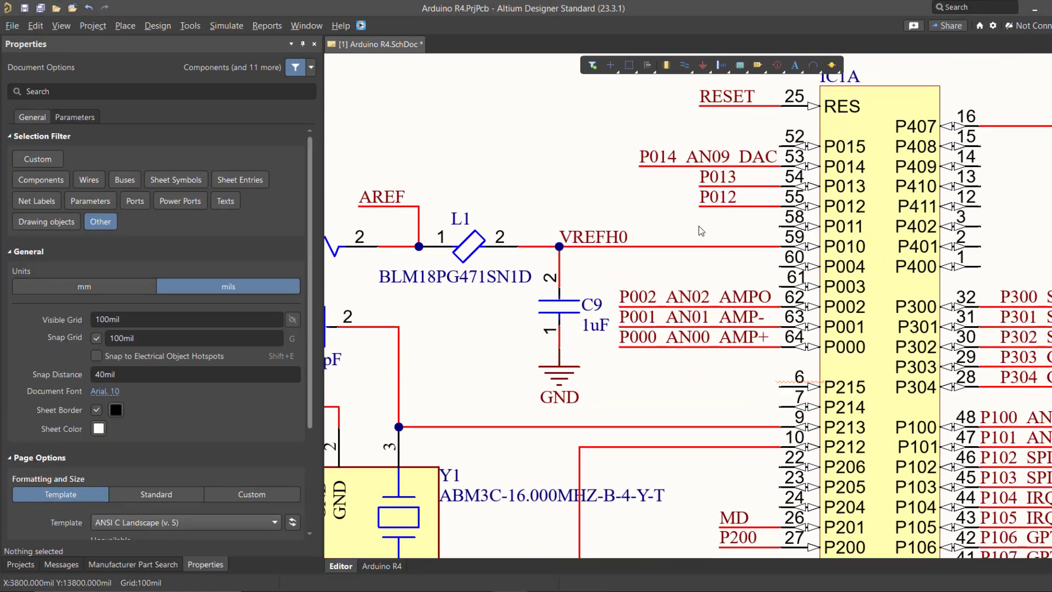
key(ctrl+w)
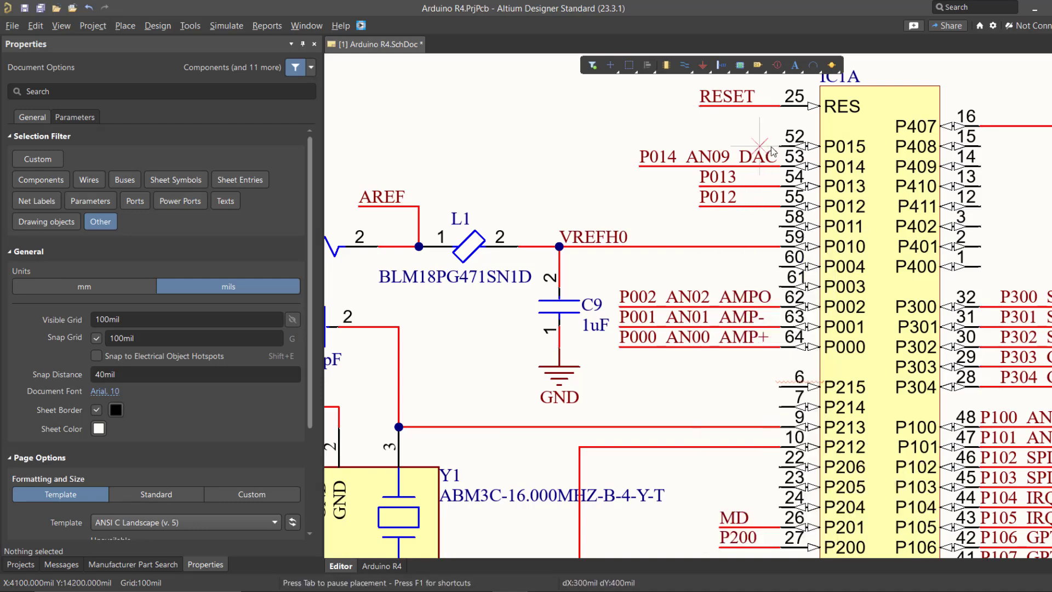
ctrl+scroll(779, 245, up, 3)
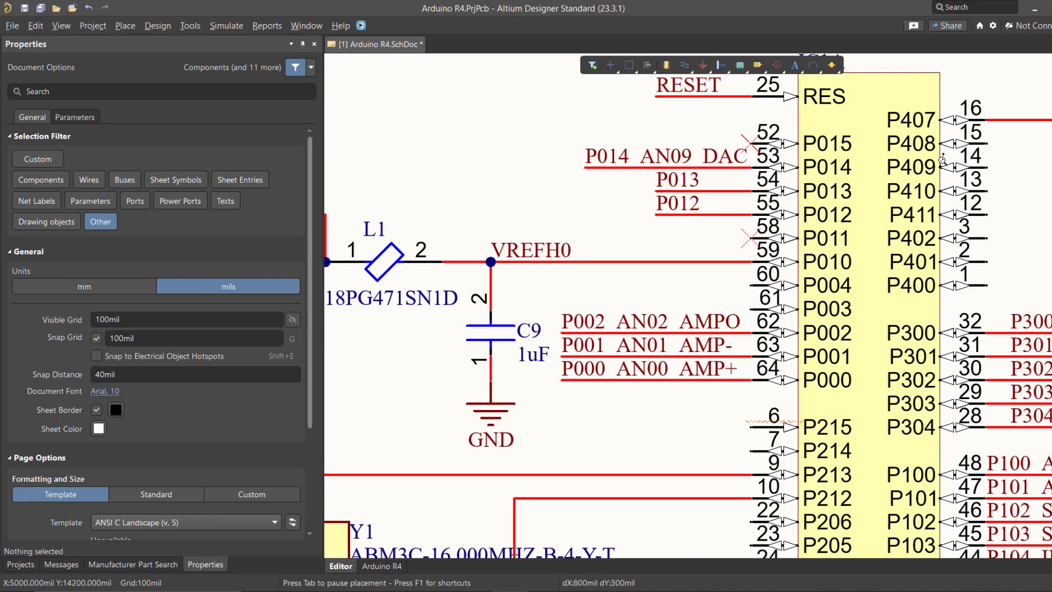
click(633, 397)
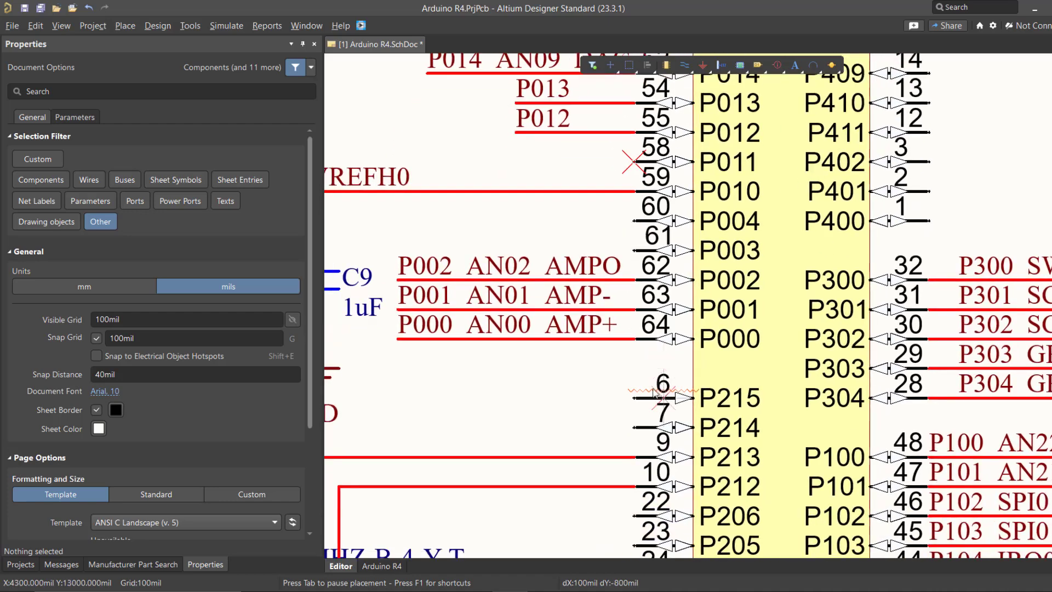
click(633, 427)
Place Generic No ERC markers on pins 22, 23 and 24 (P206, P205, P204) of IC1A
right_drag(699, 453, 776, 237)
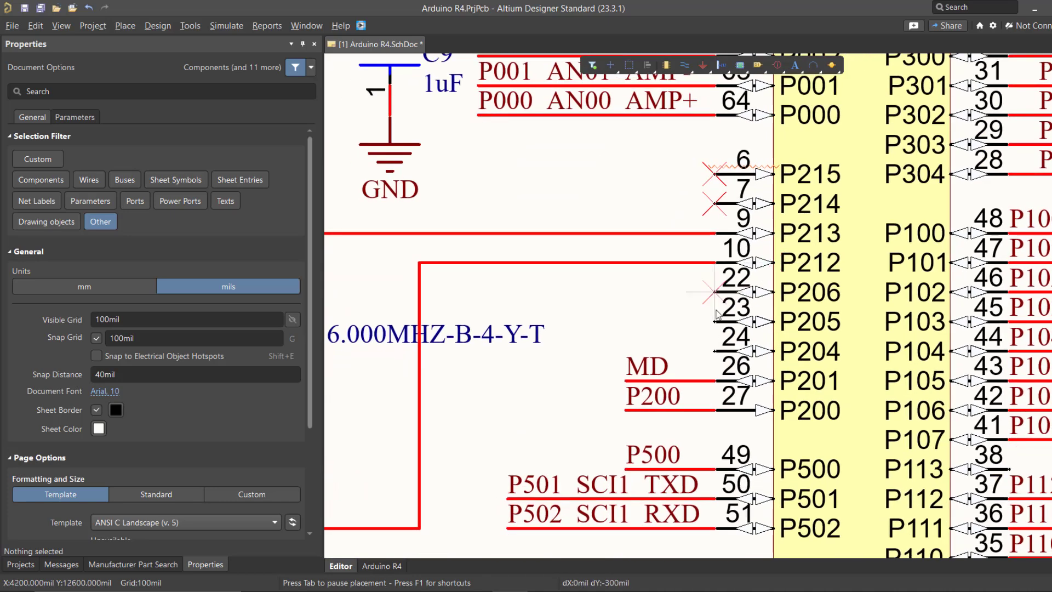
middle_drag(723, 339, 711, 314)
click(709, 275)
click(718, 327)
click(718, 383)
key(Escape)
Place Generic No ERC markers on pins 15, 14, 13 and 12 (P408 to P411) of IC1A
ctrl+scroll(600, 327, down, 4)
right_drag(602, 327, 617, 392)
right_drag(626, 309, 592, 334)
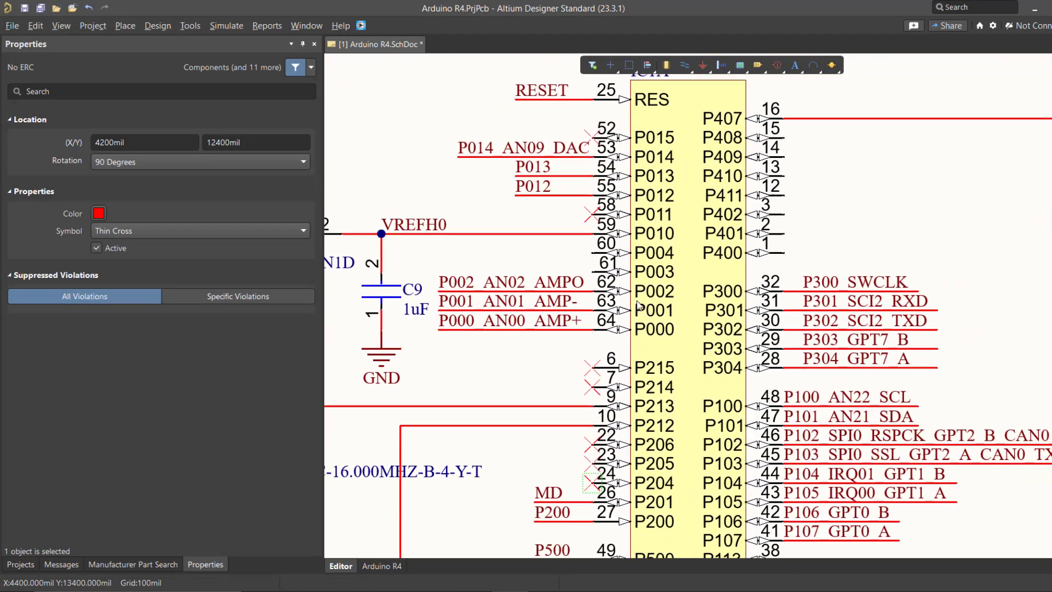
key(p)
key(v)
key(n)
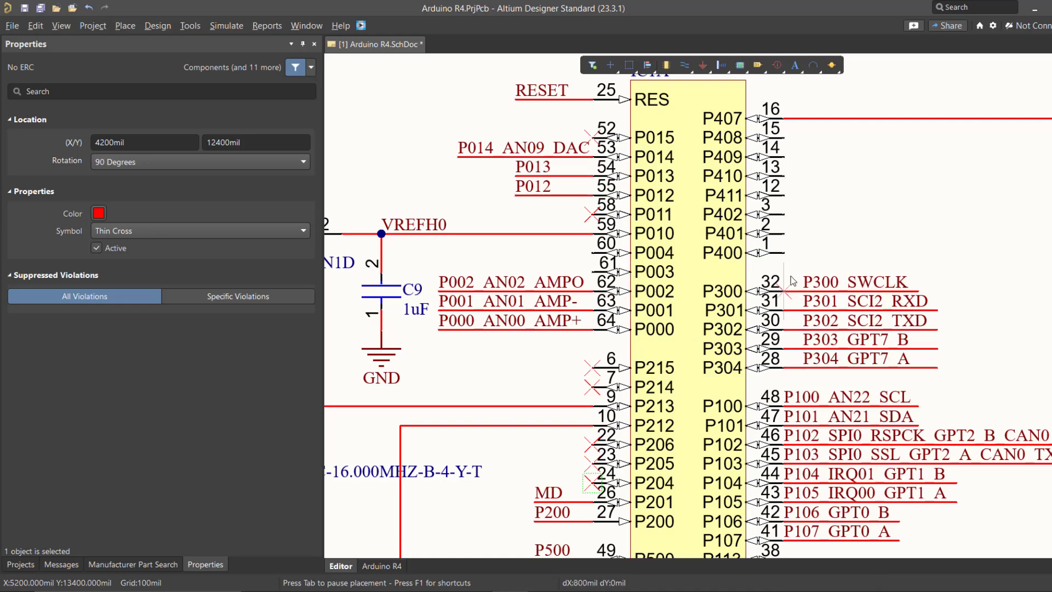
click(792, 141)
click(792, 160)
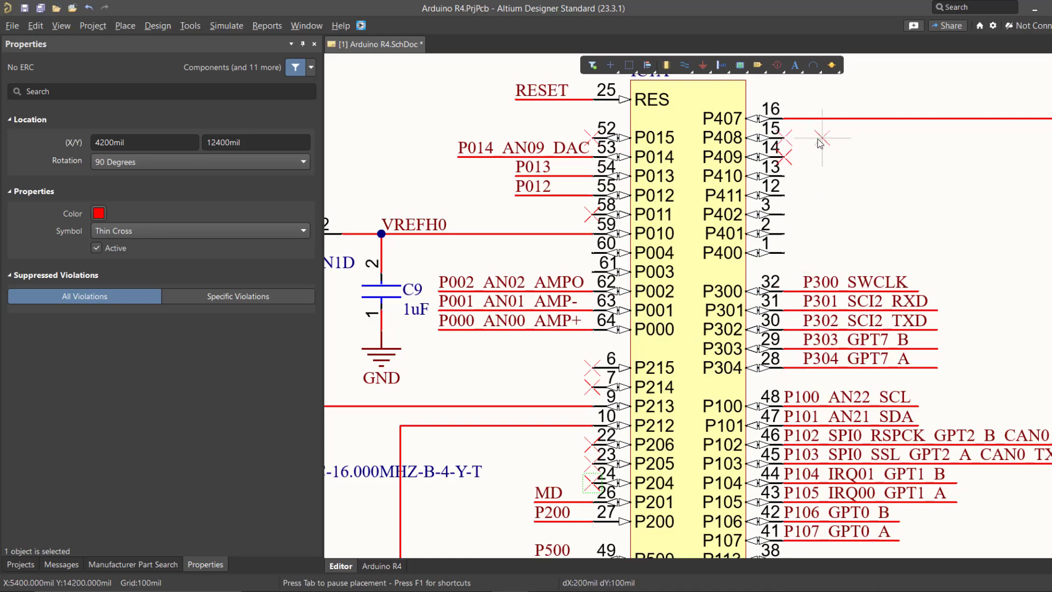
ctrl+scroll(820, 140, up, 3)
click(759, 211)
click(765, 250)
right_click(789, 254)
right_drag(826, 327, 780, 351)
ctrl+scroll(792, 308, up, 2)
click(780, 350)
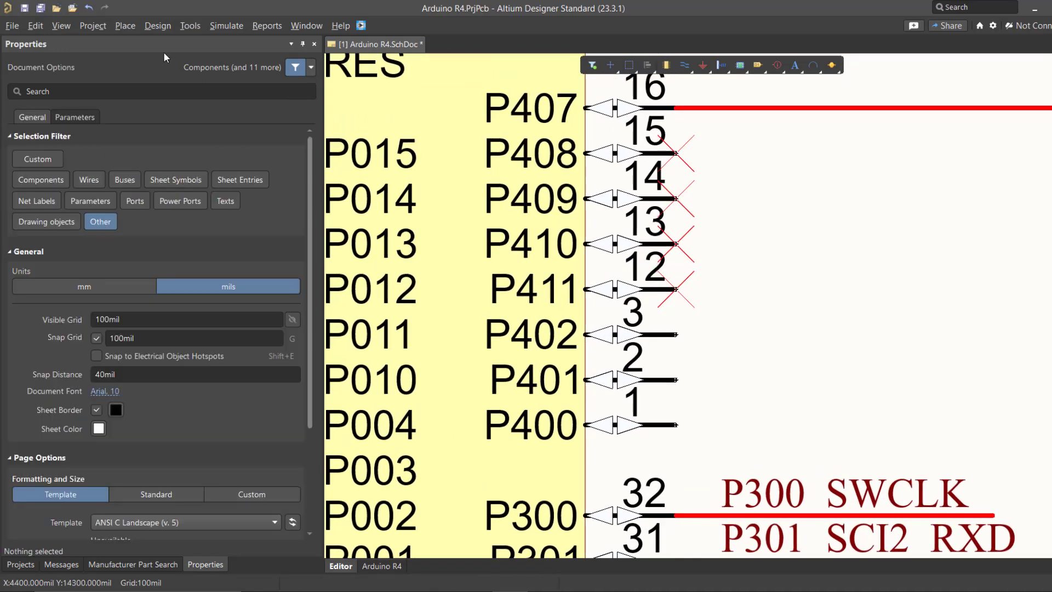
Place Generic No ERC markers on pins 3, 2 and 1 (P402, P401, P400) of IC1A
click(133, 27)
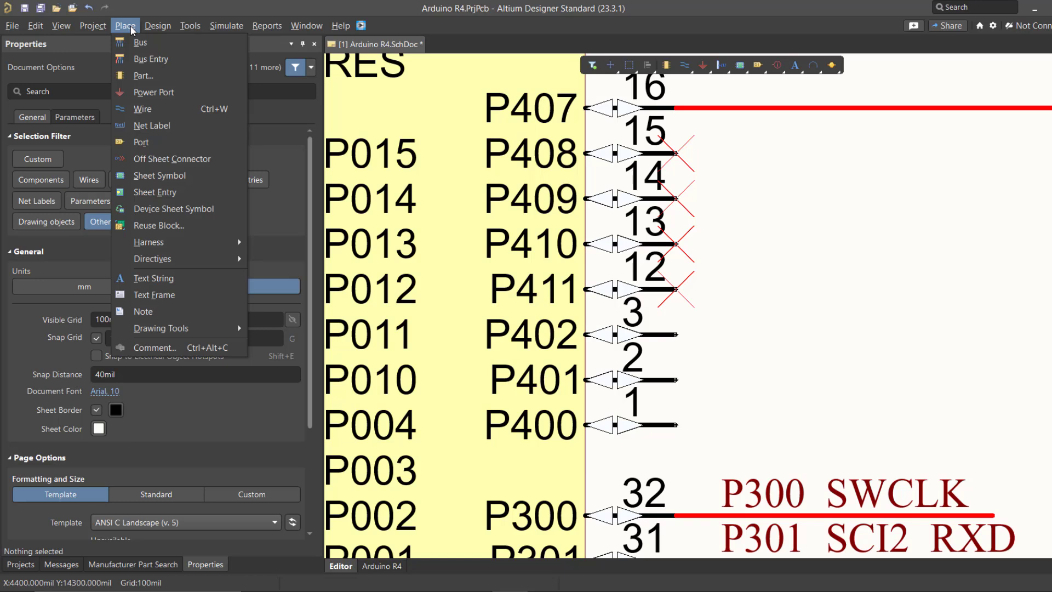
mouse_move(193, 262)
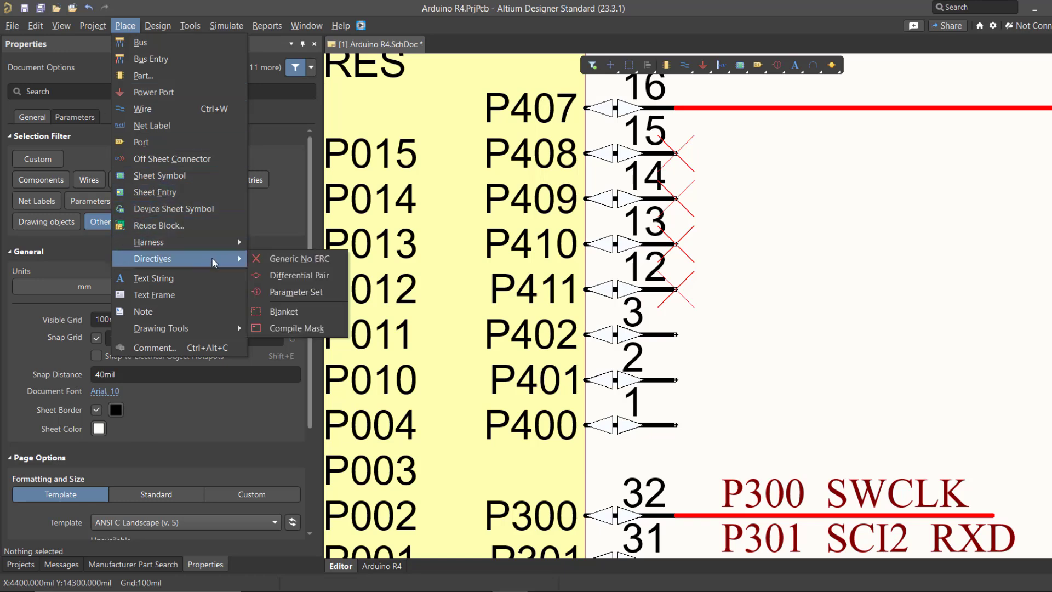
click(278, 261)
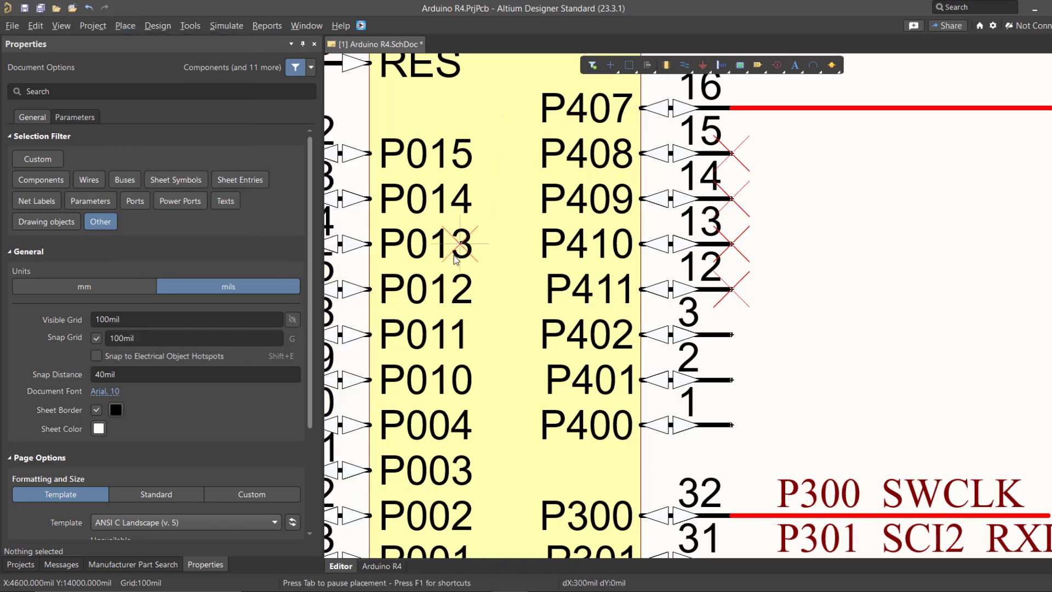
click(731, 334)
click(732, 380)
click(731, 424)
Place a Generic No ERC marker on pin 38 (P113) of IC1A and end the placement
ctrl+scroll(846, 244, down, 3)
ctrl+scroll(846, 244, down, 1)
ctrl+scroll(651, 512, up, 3)
right_drag(651, 512, 639, 89)
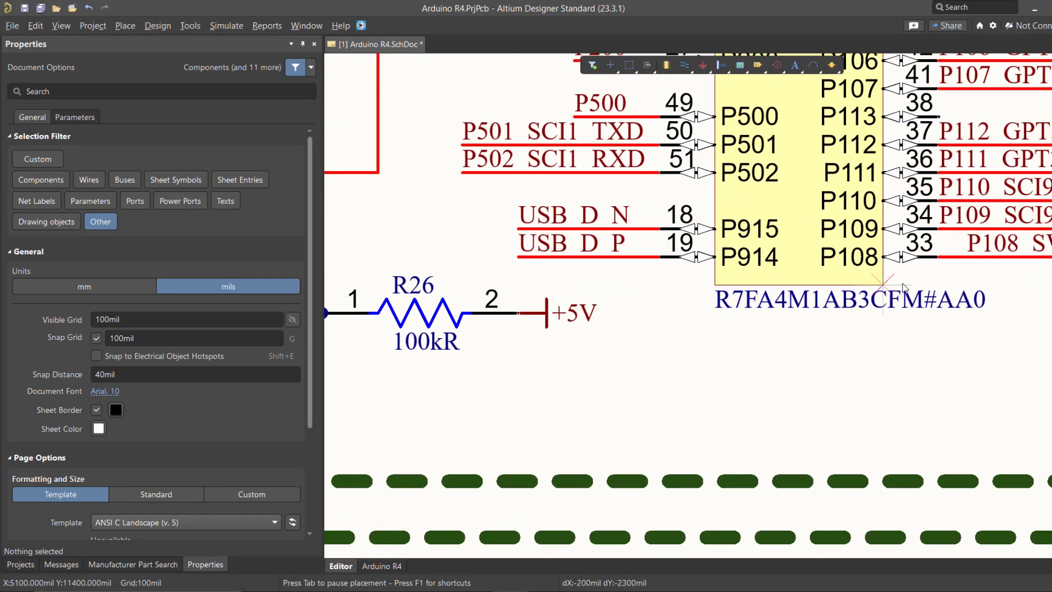
click(939, 117)
right_click(903, 164)
click(524, 496)
Narrow the Properties panel to give the full schematic sheet more room
ctrl+scroll(524, 496, down, 5)
ctrl+scroll(653, 310, down, 7)
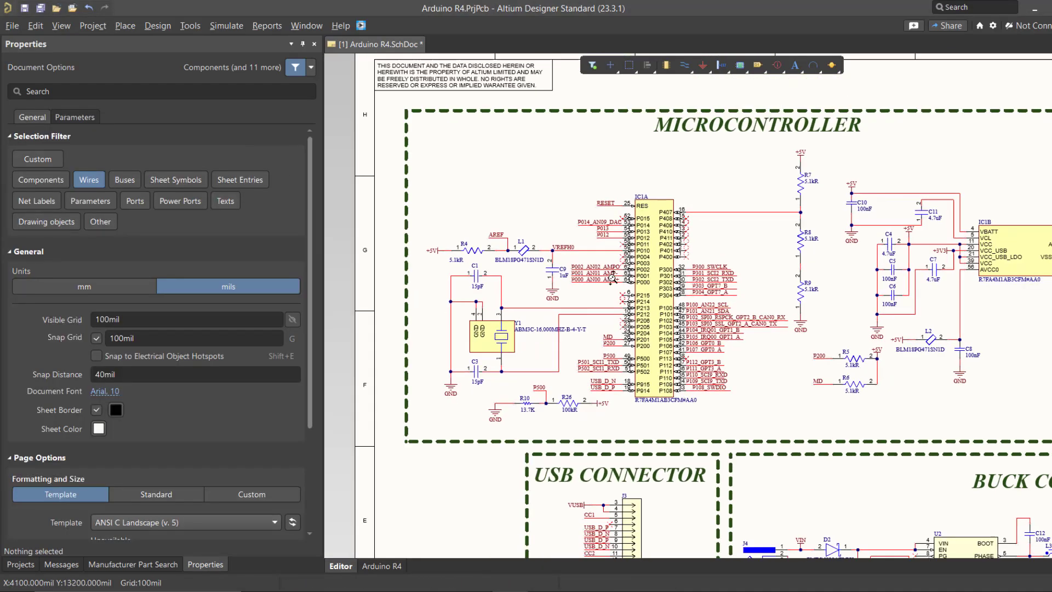
right_drag(652, 310, 563, 222)
ctrl+scroll(581, 234, up, 3)
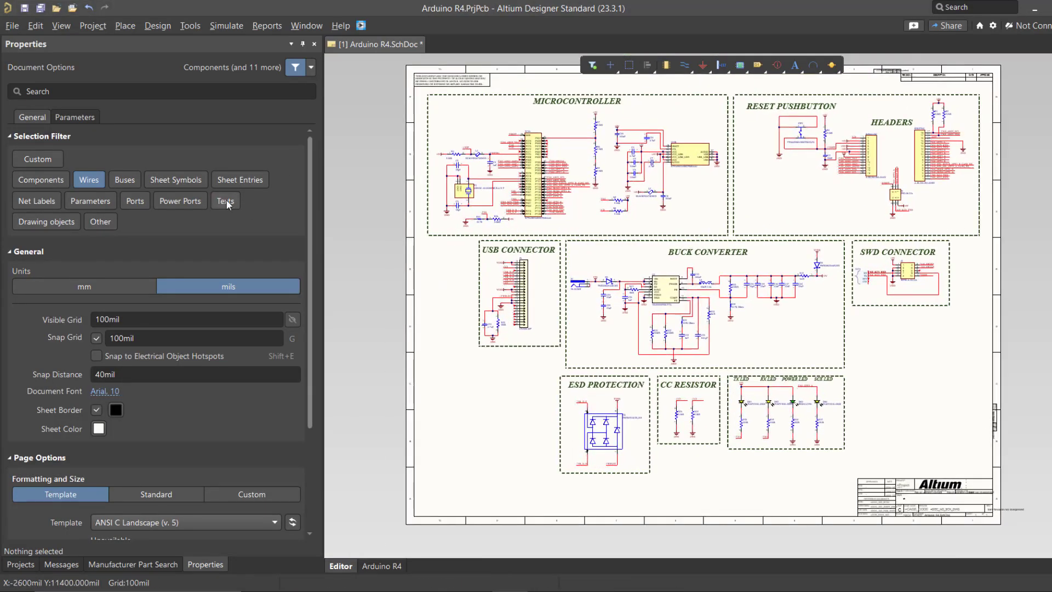
drag(326, 222, 208, 225)
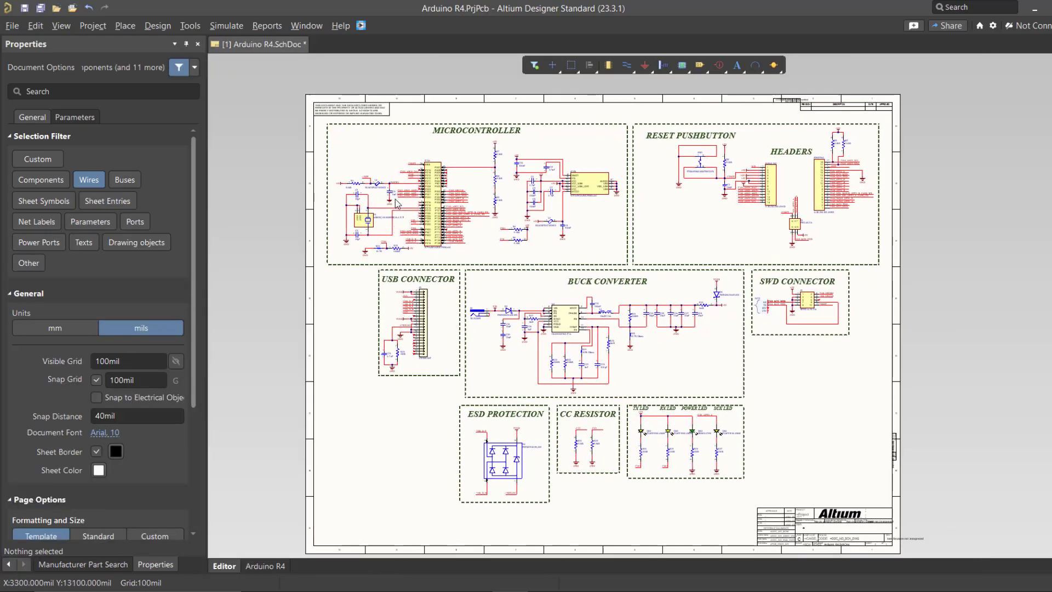
Examine the finished connections in the microcontroller, reset pushbutton and headers sections
ctrl+scroll(393, 190, up, 6)
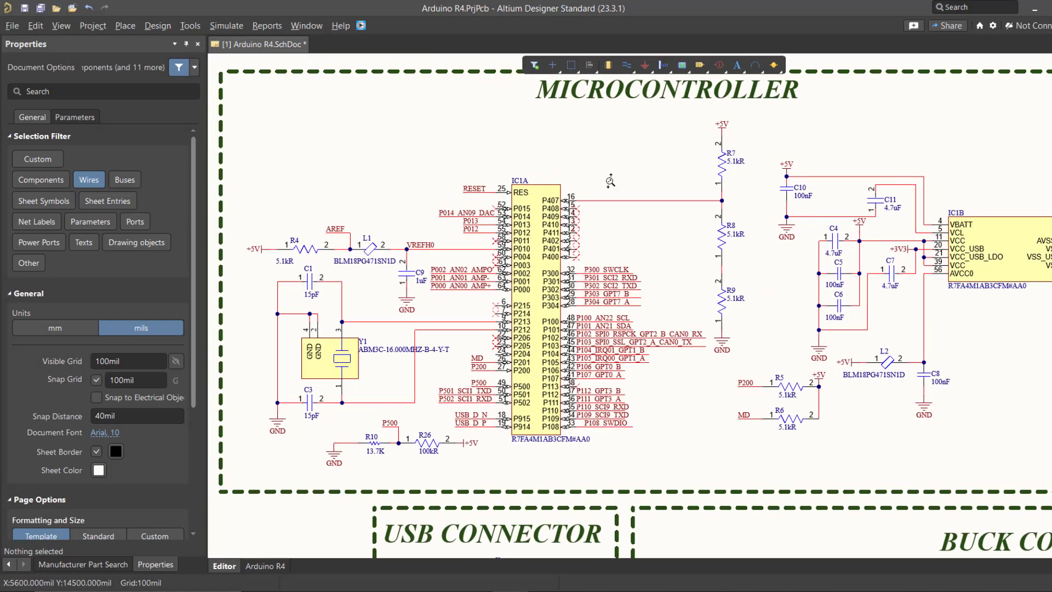
ctrl+scroll(592, 197, down, 1)
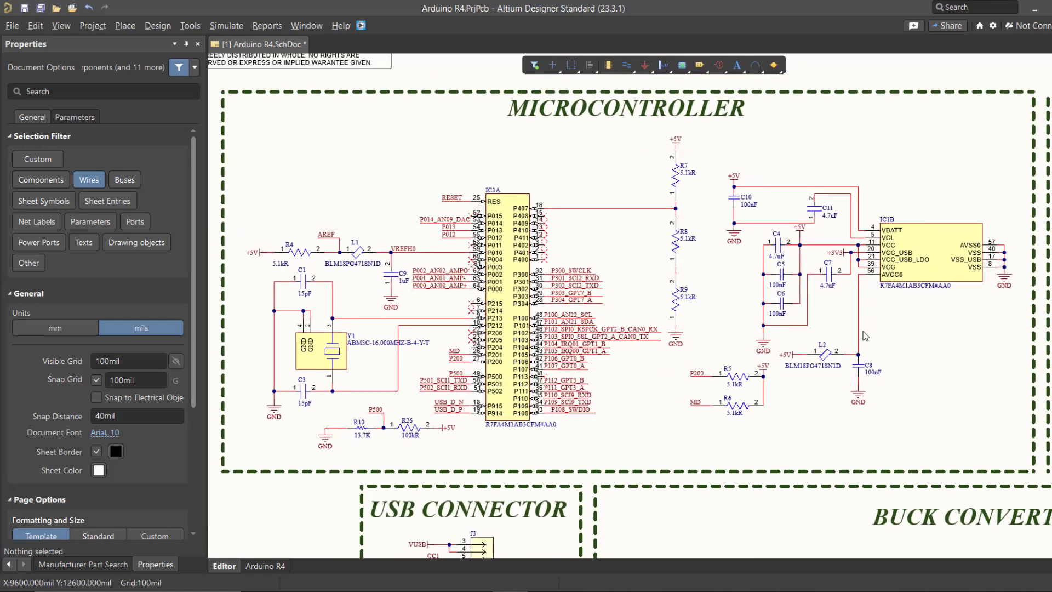
right_drag(1008, 350, 296, 346)
ctrl+scroll(608, 237, up, 3)
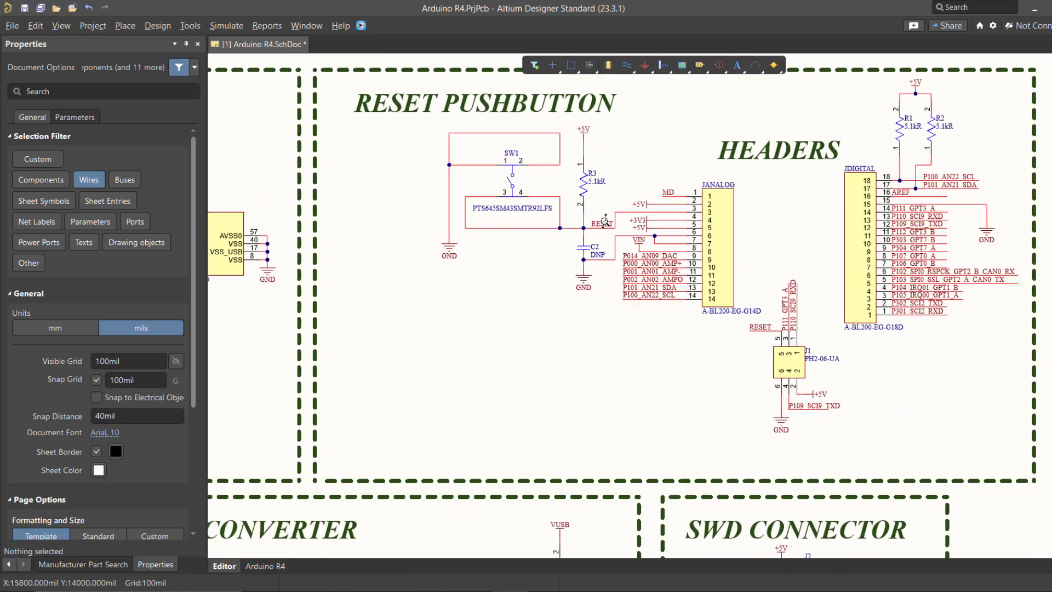
Examine the finished connections in the USB connector, buck converter and SWD connector sections
right_drag(584, 269, 709, 205)
ctrl+scroll(709, 204, down, 3)
right_drag(535, 329, 794, 174)
ctrl+scroll(457, 311, up, 6)
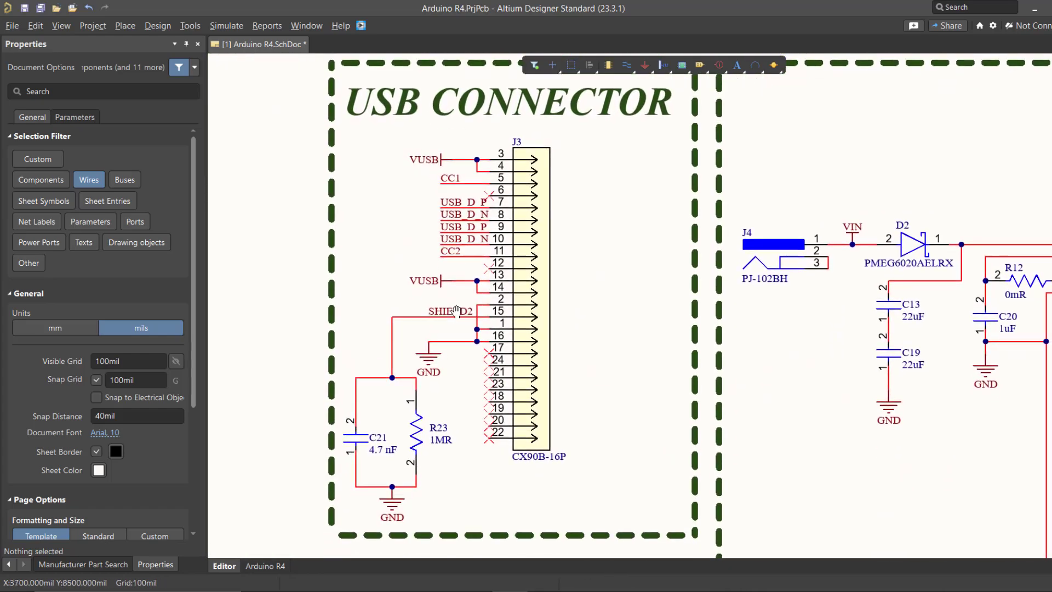
right_drag(933, 366, 490, 323)
middle_drag(490, 323, 491, 333)
right_drag(720, 370, 607, 359)
ctrl+scroll(606, 358, down, 2)
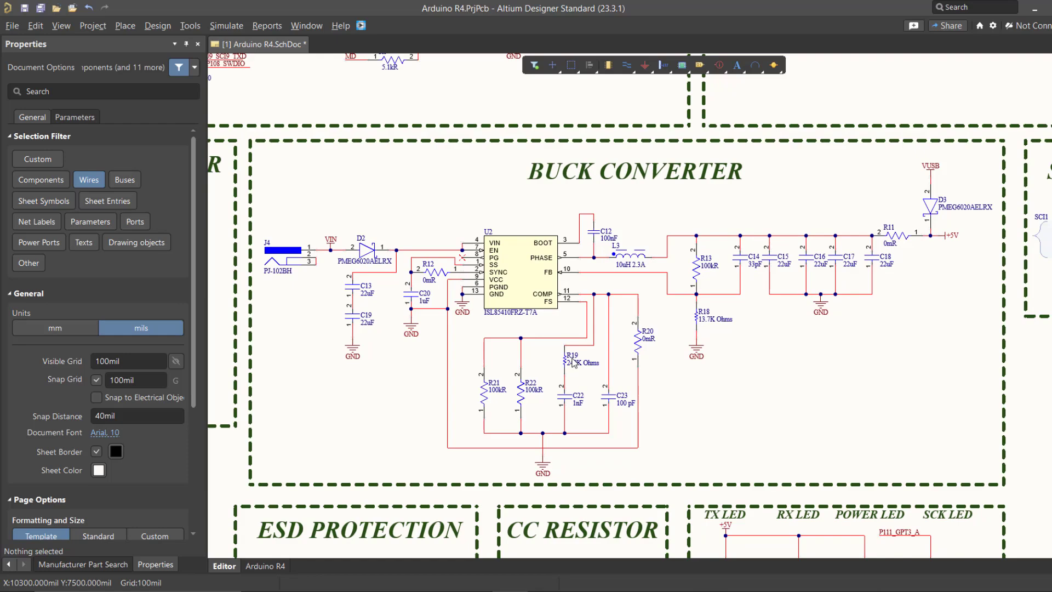
right_drag(972, 304, 461, 348)
ctrl+scroll(683, 275, up, 3)
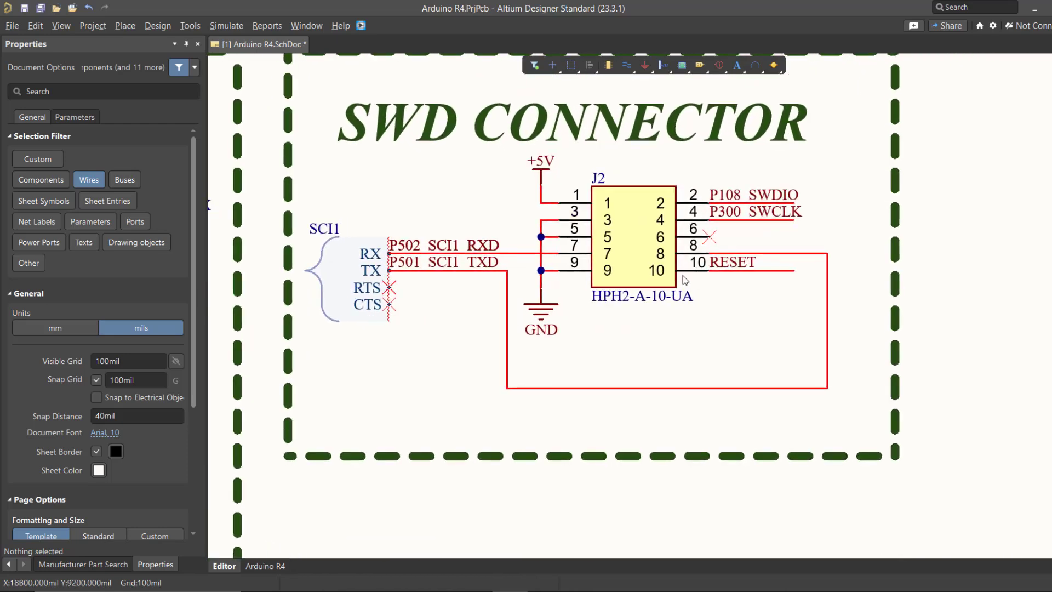
Examine the finished connections in the ESD protection, CC resistor and LED sections
right_drag(683, 275, 703, 315)
middle_drag(704, 314, 658, 427)
right_drag(561, 493, 852, 274)
middle_drag(852, 274, 851, 276)
right_drag(638, 372, 704, 318)
middle_drag(508, 367, 508, 364)
right_drag(618, 358, 571, 383)
right_drag(933, 365, 623, 387)
middle_drag(594, 316, 592, 313)
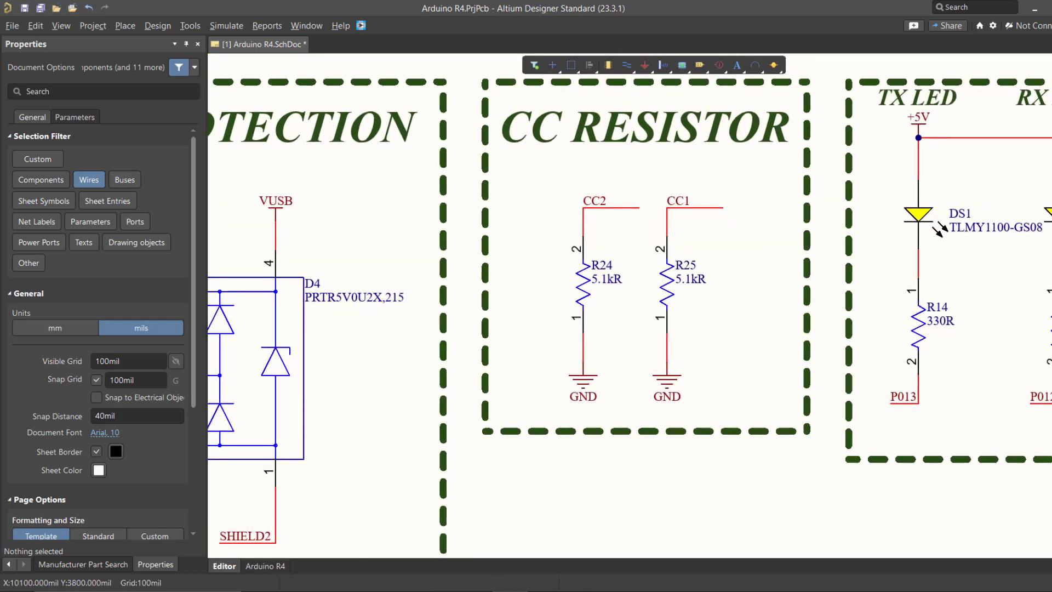
right_drag(880, 327, 401, 332)
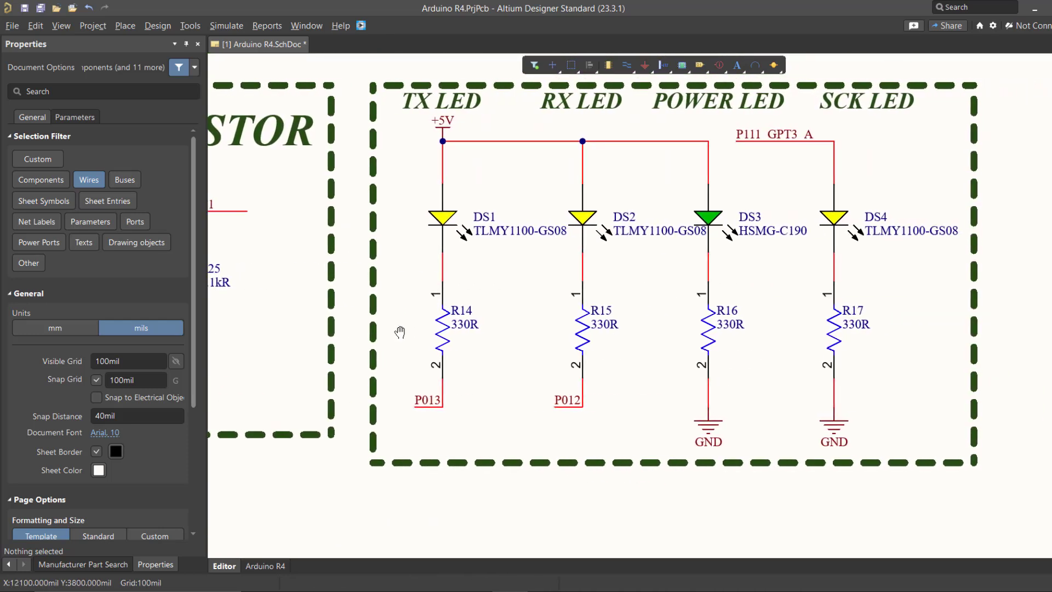
middle_drag(445, 331, 441, 299)
right_drag(376, 317, 601, 351)
middle_drag(601, 351, 599, 313)
right_drag(564, 305, 563, 382)
middle_drag(563, 382, 563, 370)
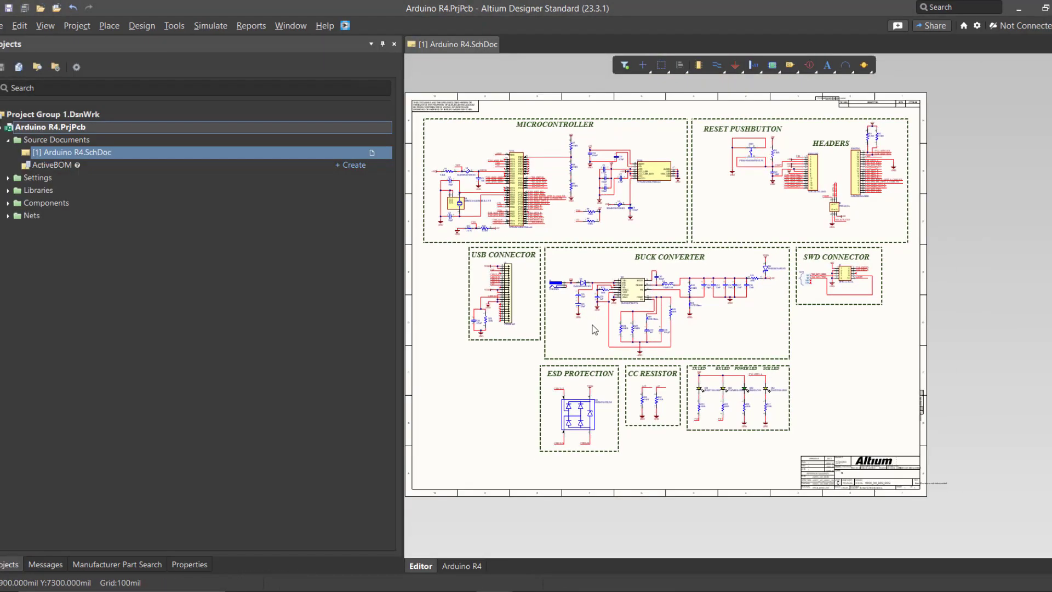
Validate the Arduino R4 PCB project and open the list of validation messages
right_drag(623, 323, 667, 330)
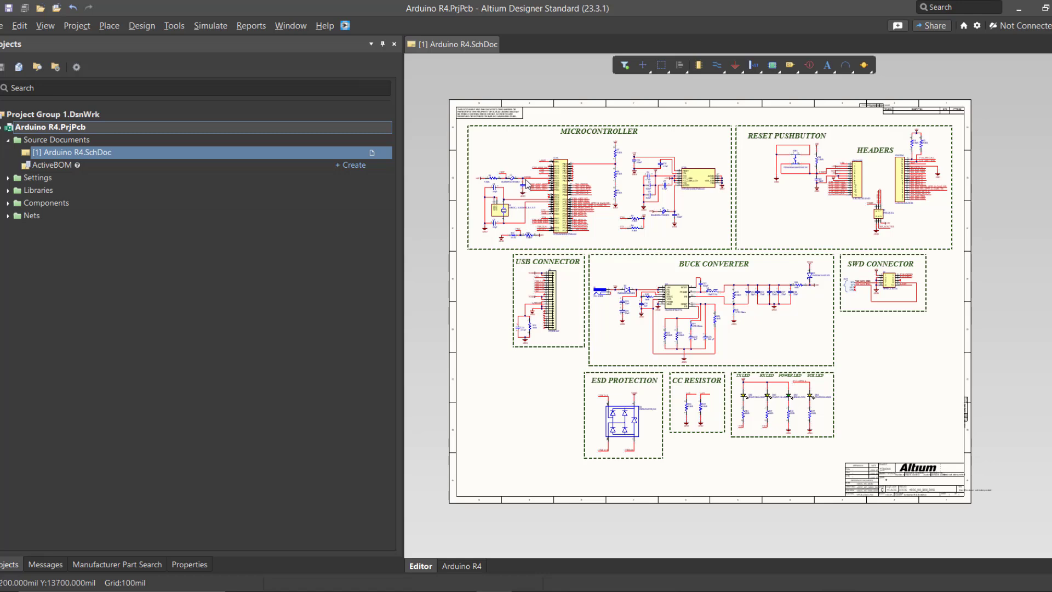
mouse_move(526, 182)
click(8, 567)
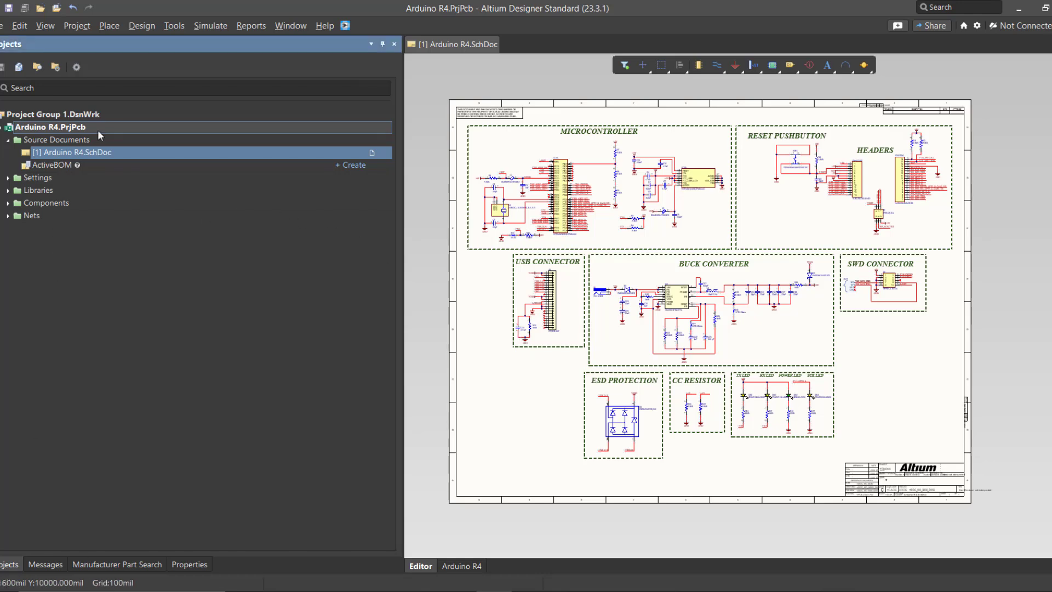
right_click(100, 135)
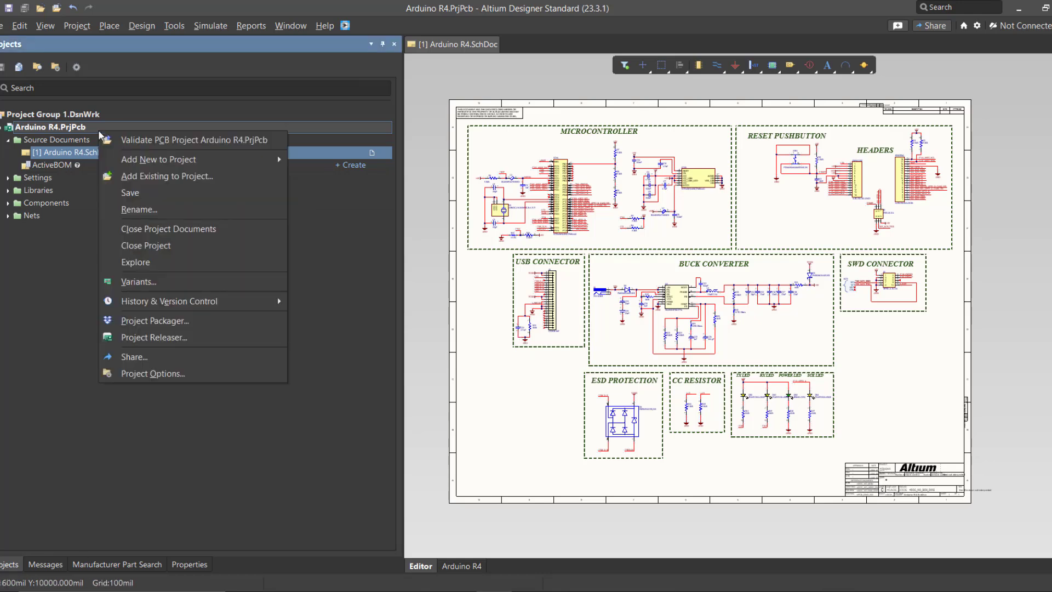
click(139, 148)
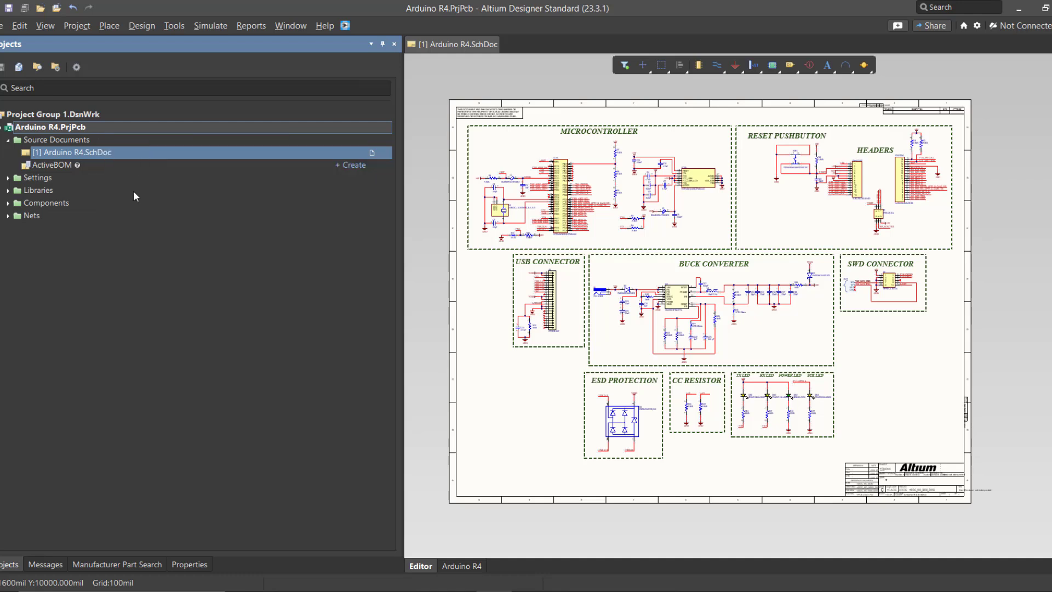
click(62, 566)
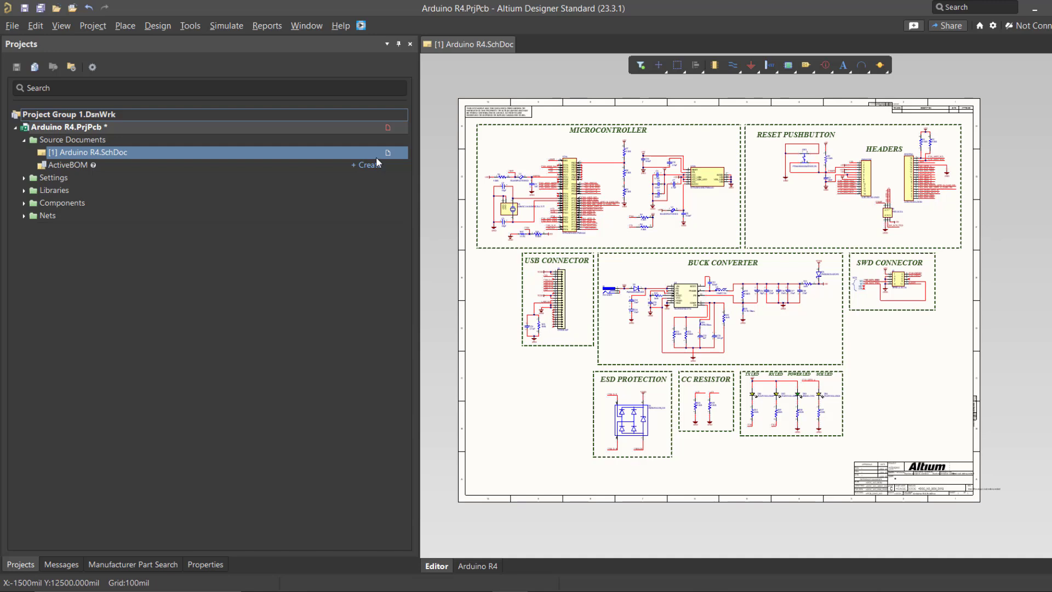
Create a new PCB document in the Arduino R4 project
click(12, 25)
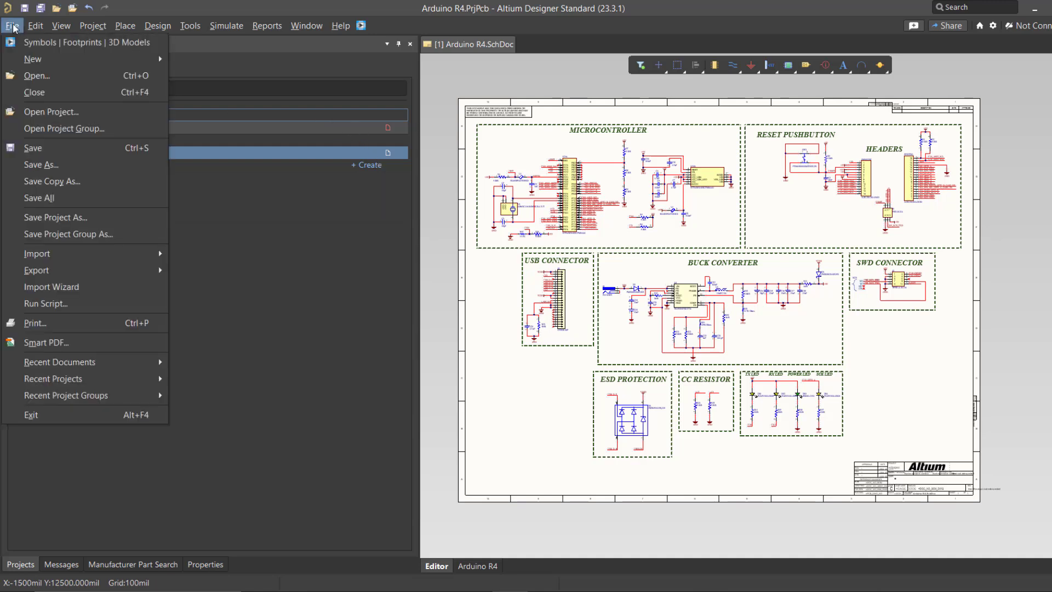
mouse_move(34, 58)
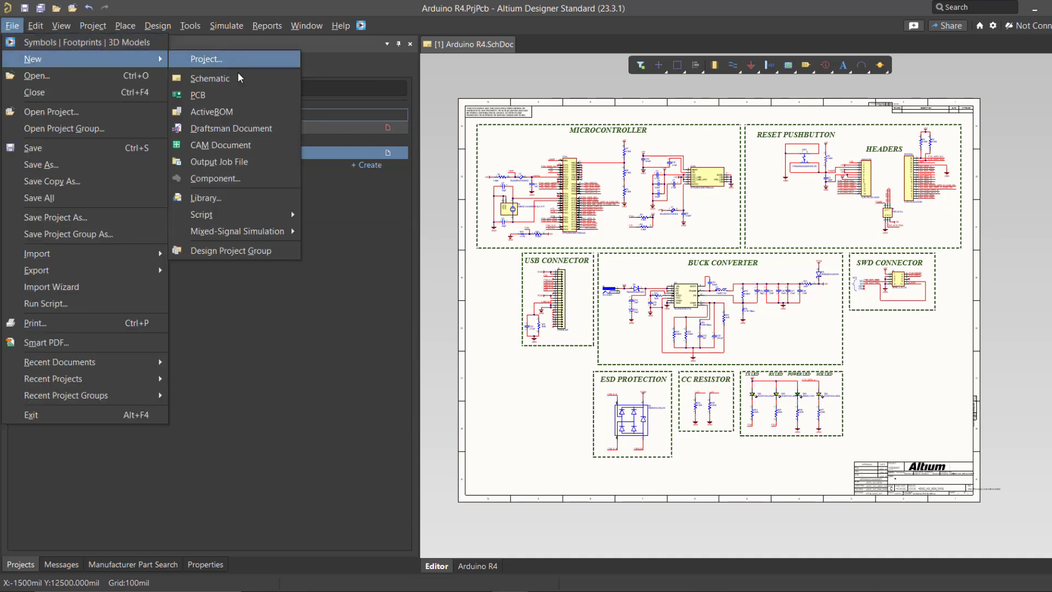
click(237, 95)
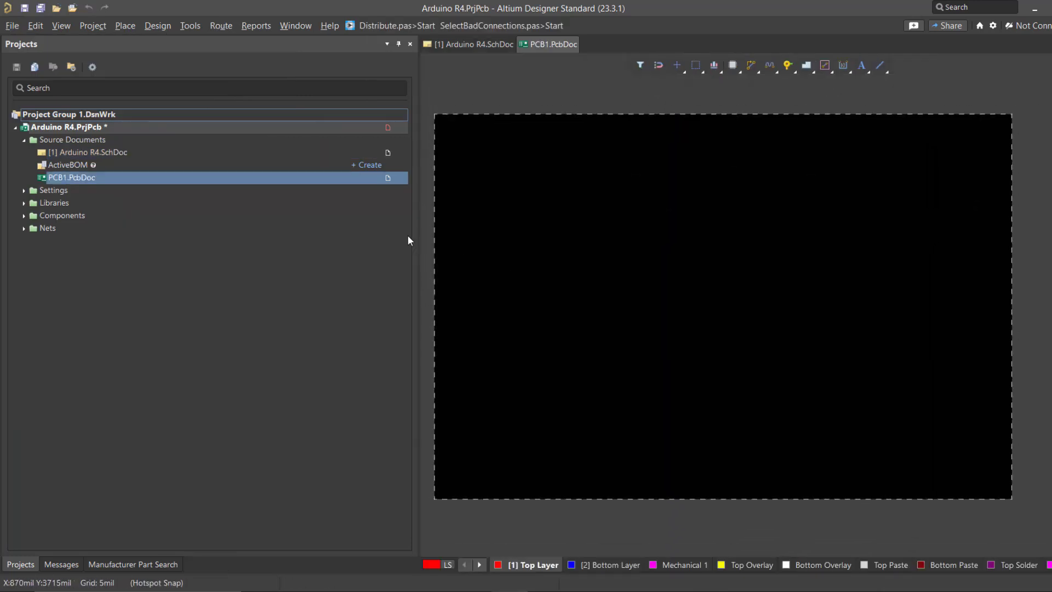
Save the new PCB document as Arduino R4-1.PcbDoc in the Arduino R4 folder
right_click(109, 184)
click(135, 213)
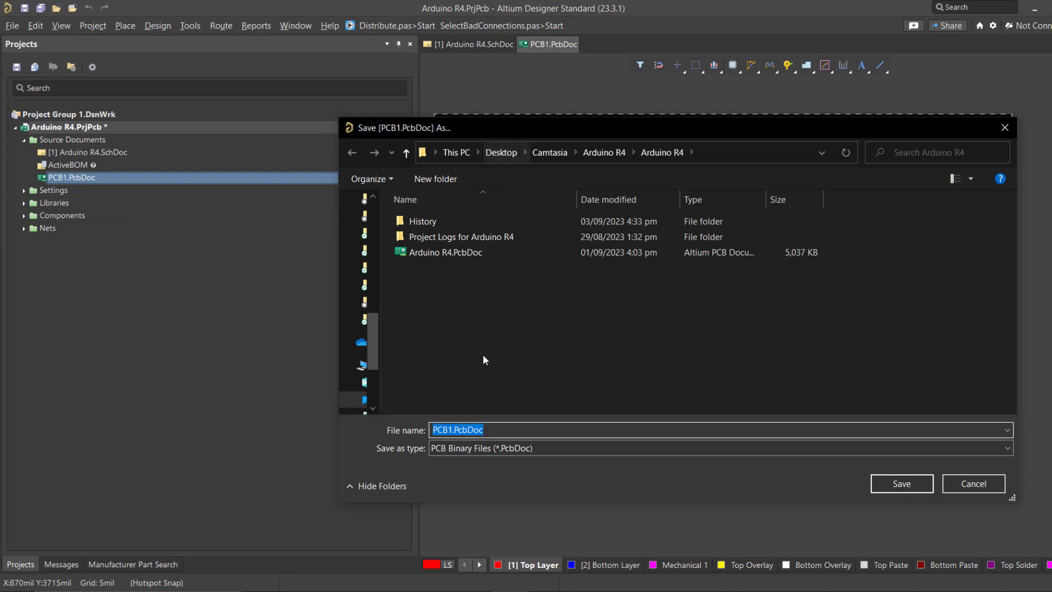
drag(452, 430, 433, 431)
text(Arduino)
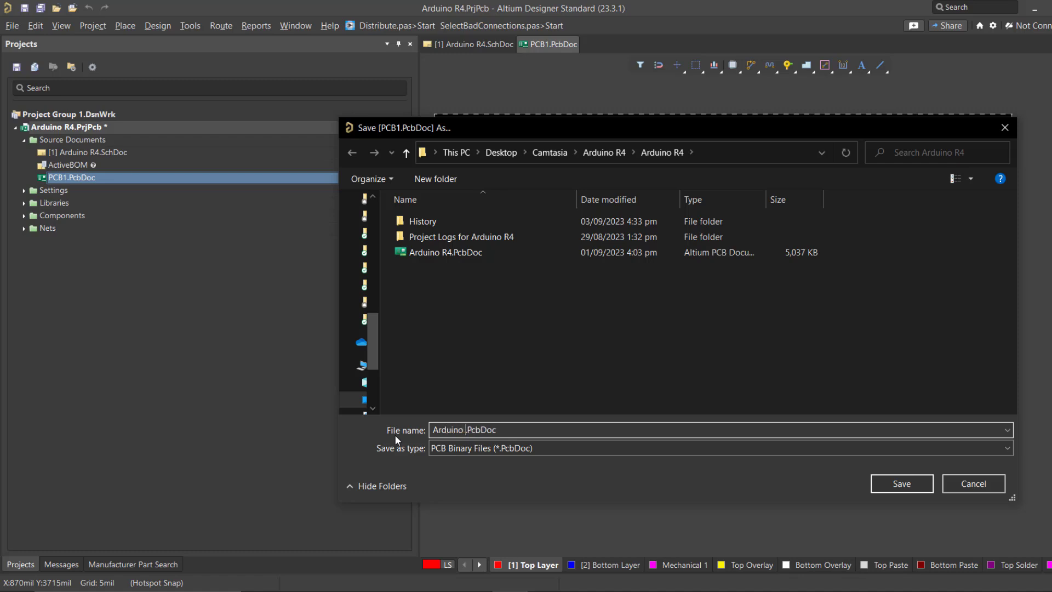
text( R4-1)
key(Return)
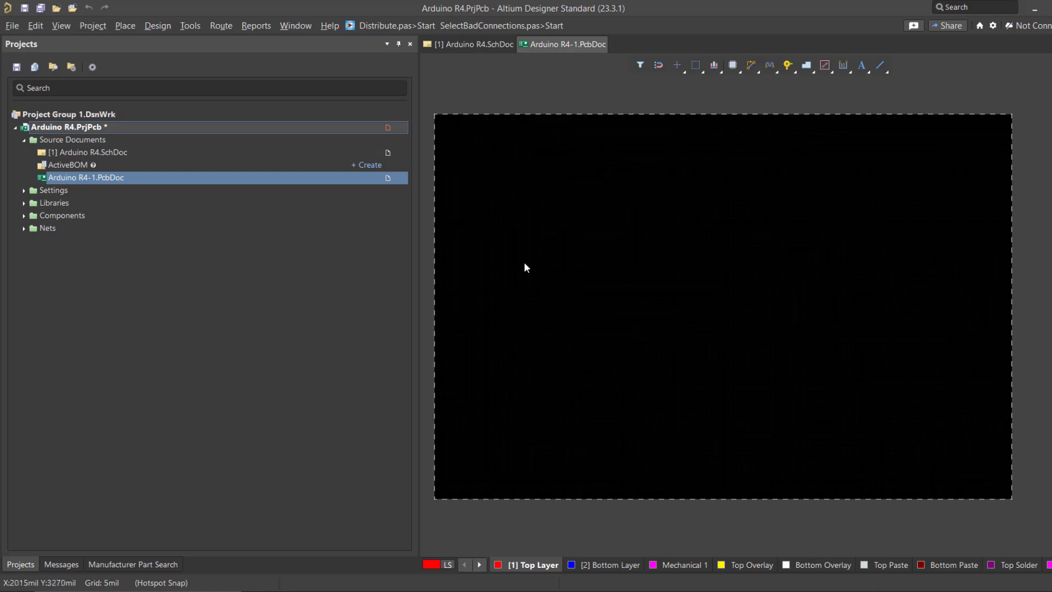
From the Arduino R4 schematic, open the engineering change order that updates PCB document Arduino R4-1.PcbDoc
click(475, 44)
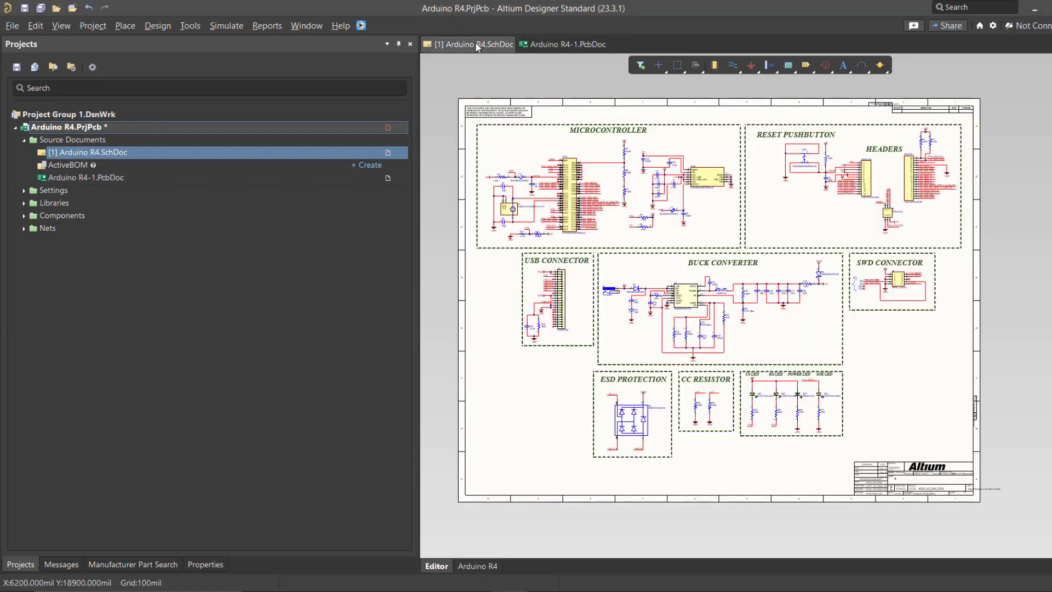
click(158, 25)
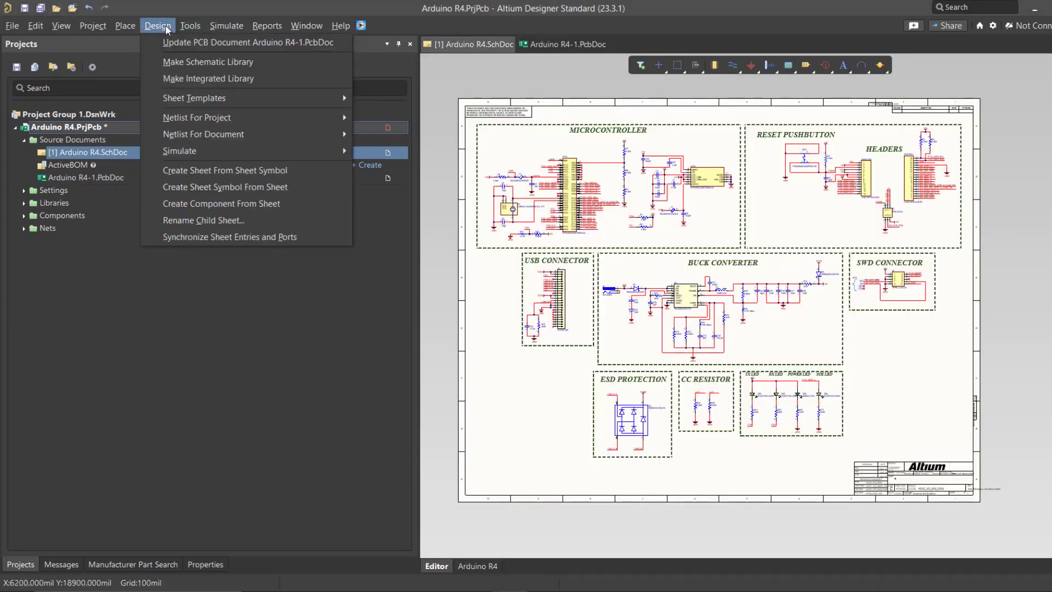
click(181, 42)
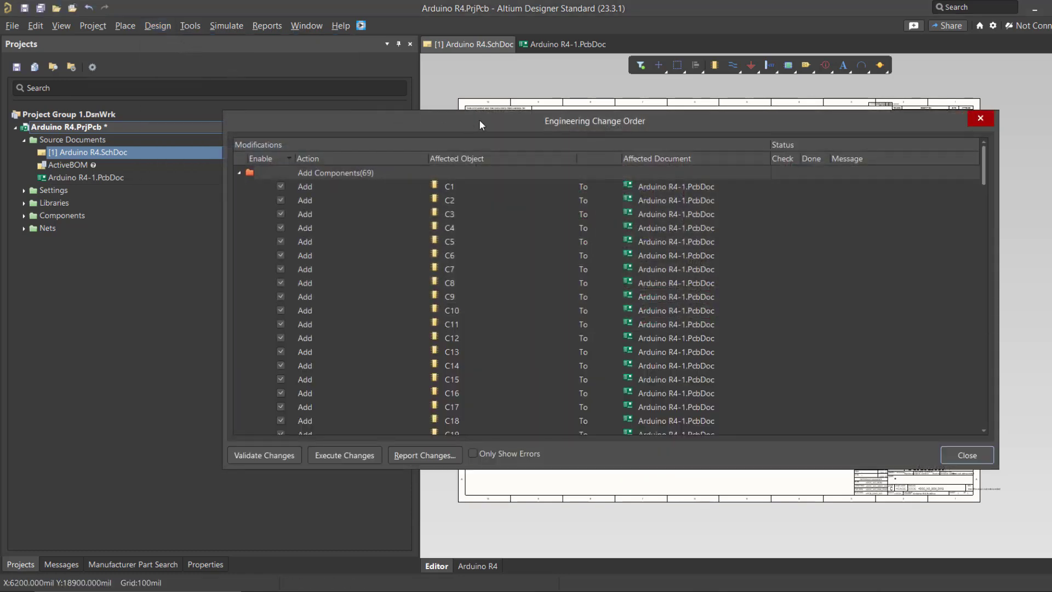
mouse_move(480, 123)
mouse_down()
mouse_move(499, 148)
mouse_move(486, 113)
mouse_up()
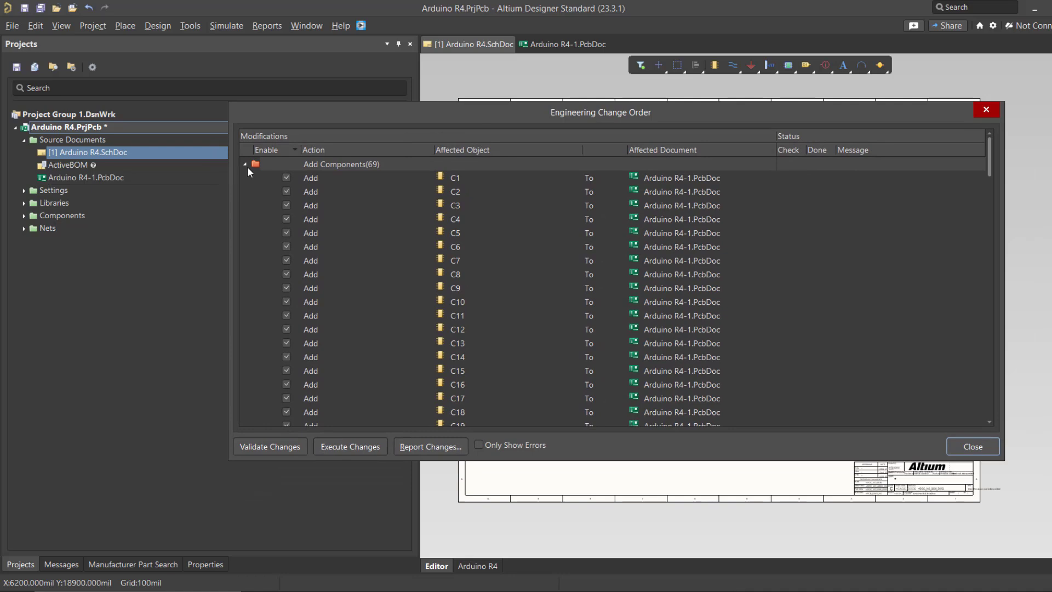
Review the listed component, net and component class additions, execute the changes and close the engineering change order
scroll(324, 219, down, 15)
scroll(373, 286, down, 12)
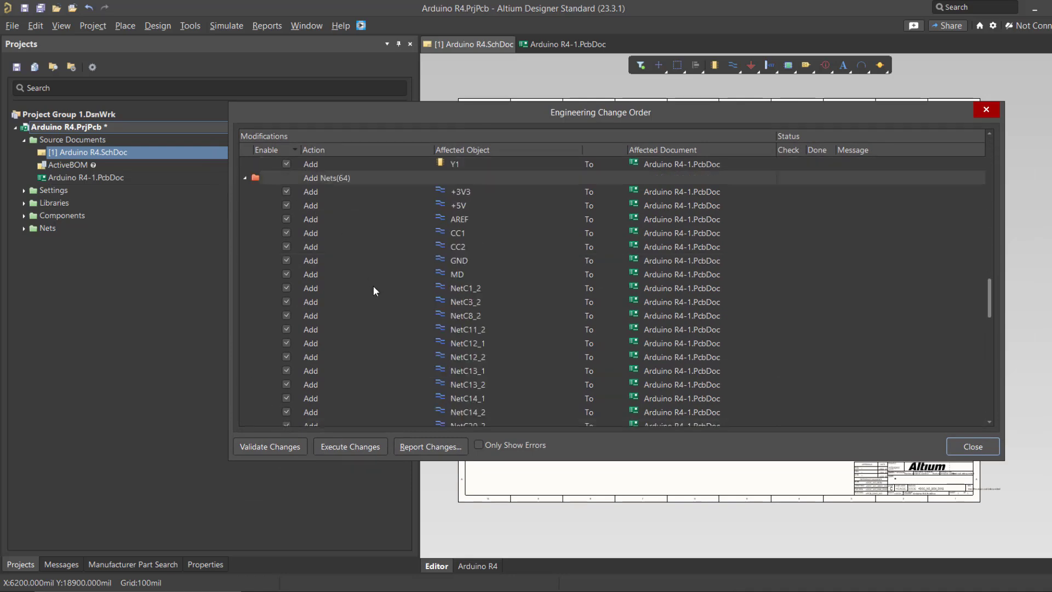
scroll(344, 320, down, 7)
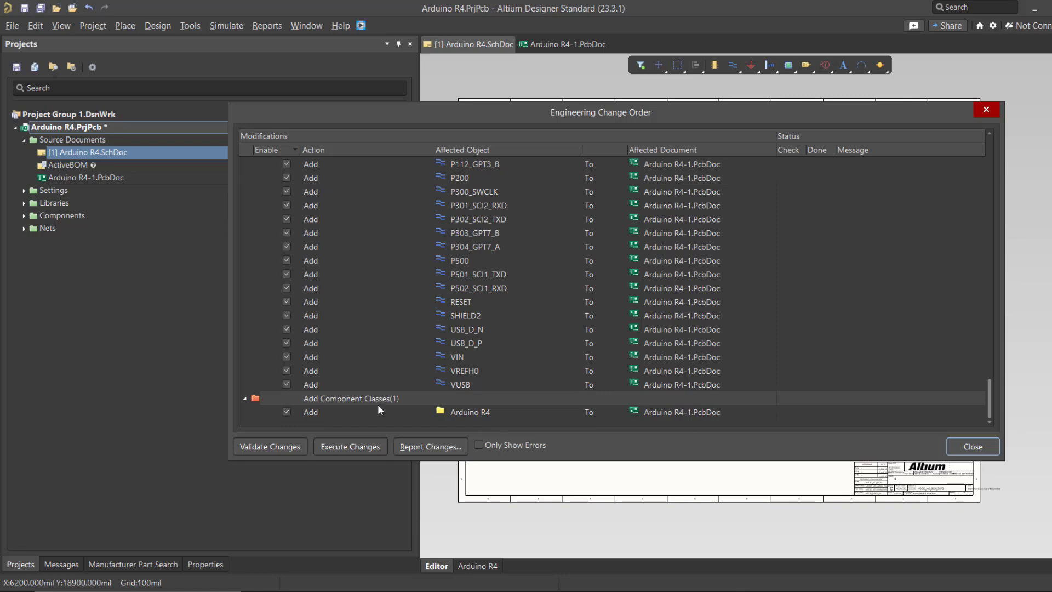
click(357, 446)
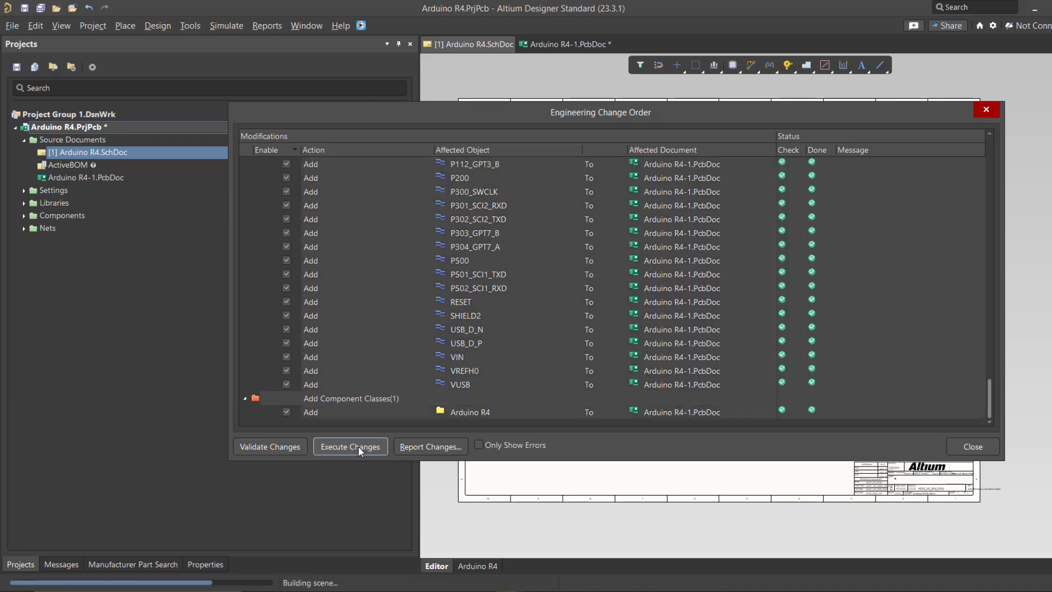
click(967, 446)
Select all imported components and arrange them within a rectangle just outside the board's right edge
ctrl+scroll(841, 432, down, 6)
right_drag(866, 423, 623, 380)
ctrl+scroll(761, 402, up, 3)
drag(623, 378, 1041, 441)
ctrl+scroll(694, 377, up, 2)
right_drag(695, 377, 721, 367)
key(t)
key(o)
key(l)
click(673, 352)
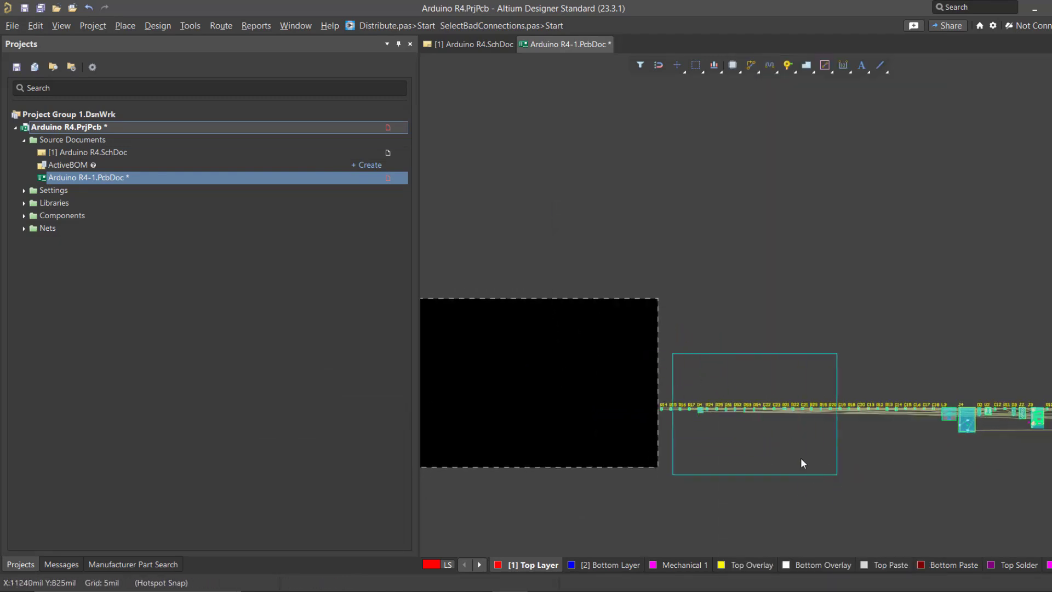
click(836, 473)
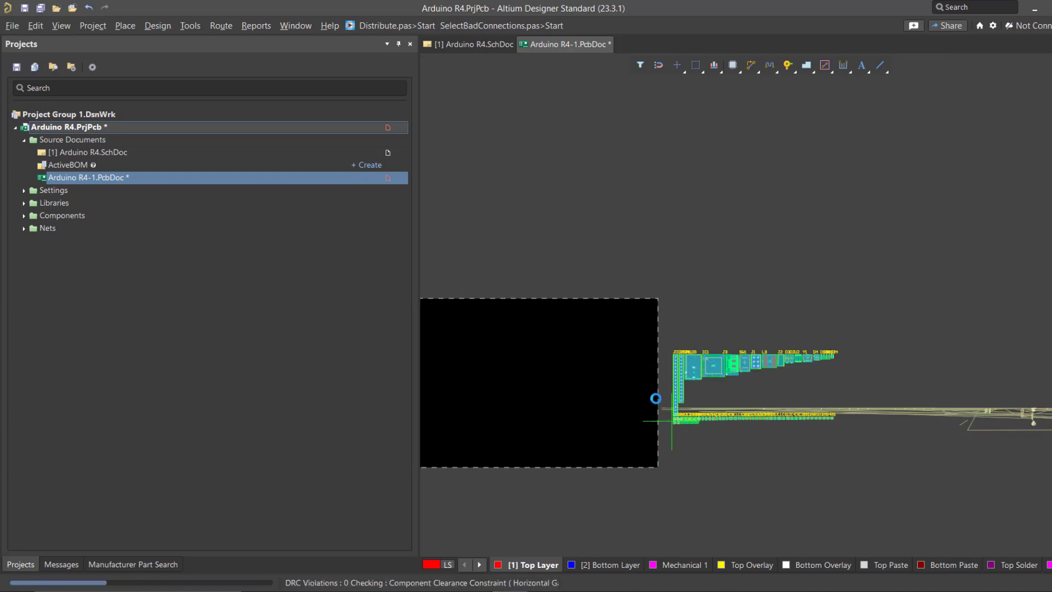
Move the JDIGITAL header onto the board in a horizontal orientation and show the board in 3D
right_drag(660, 404, 828, 411)
ctrl+scroll(809, 418, up, 3)
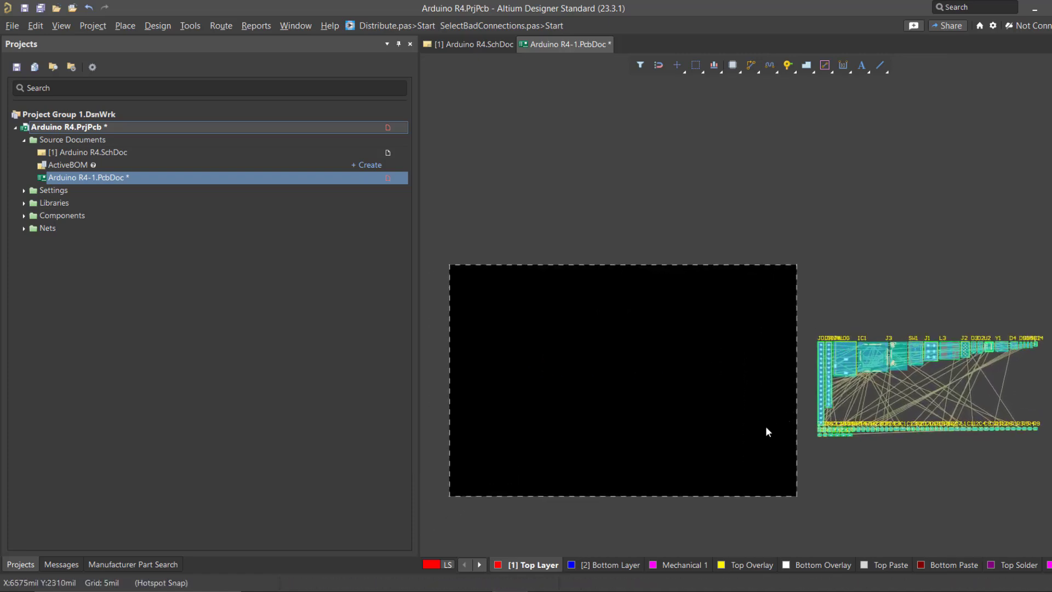
click(747, 450)
key(3)
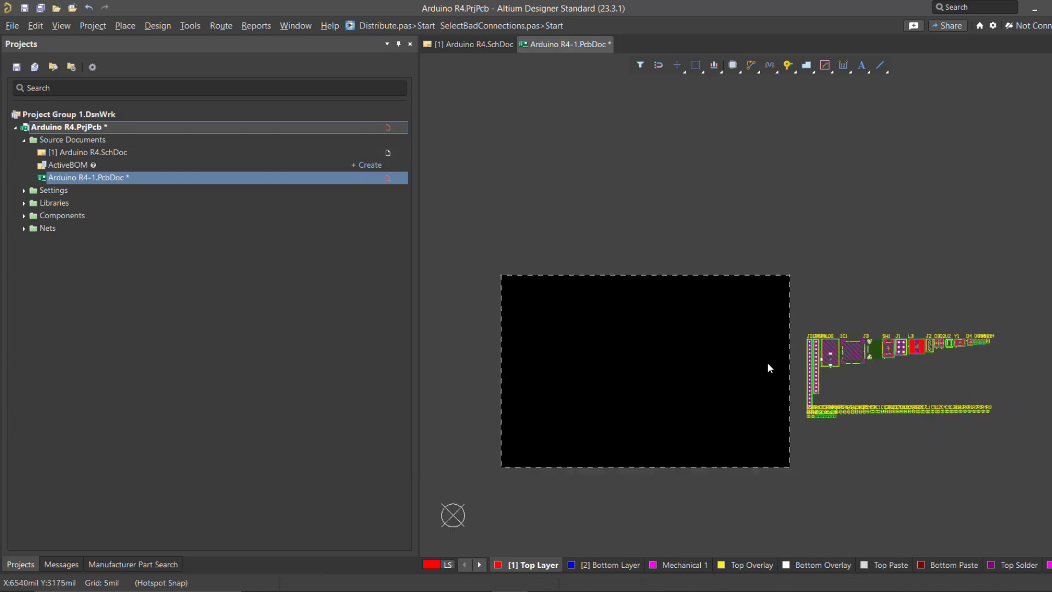
drag(837, 378, 588, 343)
key(space)
ctrl+scroll(586, 351, up, 2)
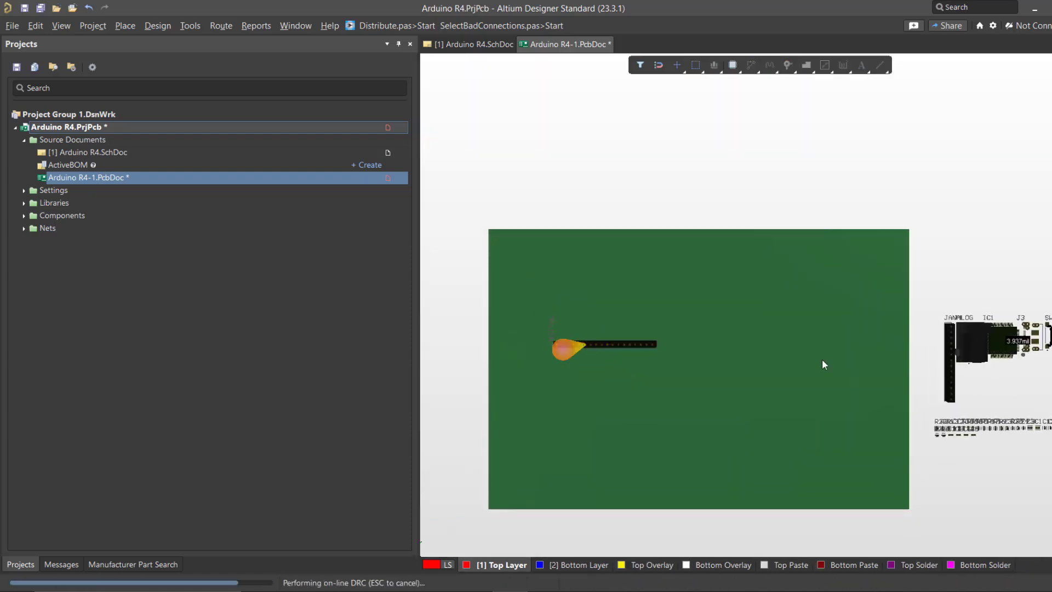
Return to the 2D view and move J4 above the JDIGITAL header, with J3 and IC1 below it on the board
ctrl+scroll(814, 355, down, 2)
right_drag(802, 352, 700, 347)
drag(772, 301, 903, 404)
mouse_move(765, 369)
right_down()
mouse_move(749, 376)
mouse_move(781, 364)
right_up()
key(2)
ctrl+scroll(851, 346, up, 2)
drag(840, 343, 505, 317)
ctrl+scroll(506, 320, up, 1)
ctrl+scroll(893, 344, down, 1)
right_drag(893, 344, 778, 326)
drag(844, 329, 482, 382)
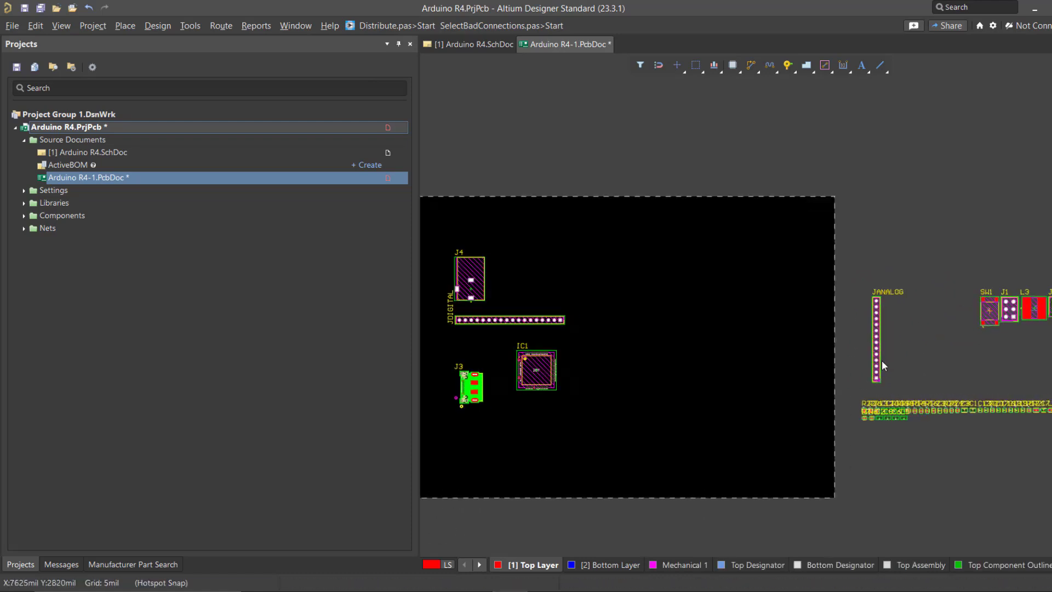